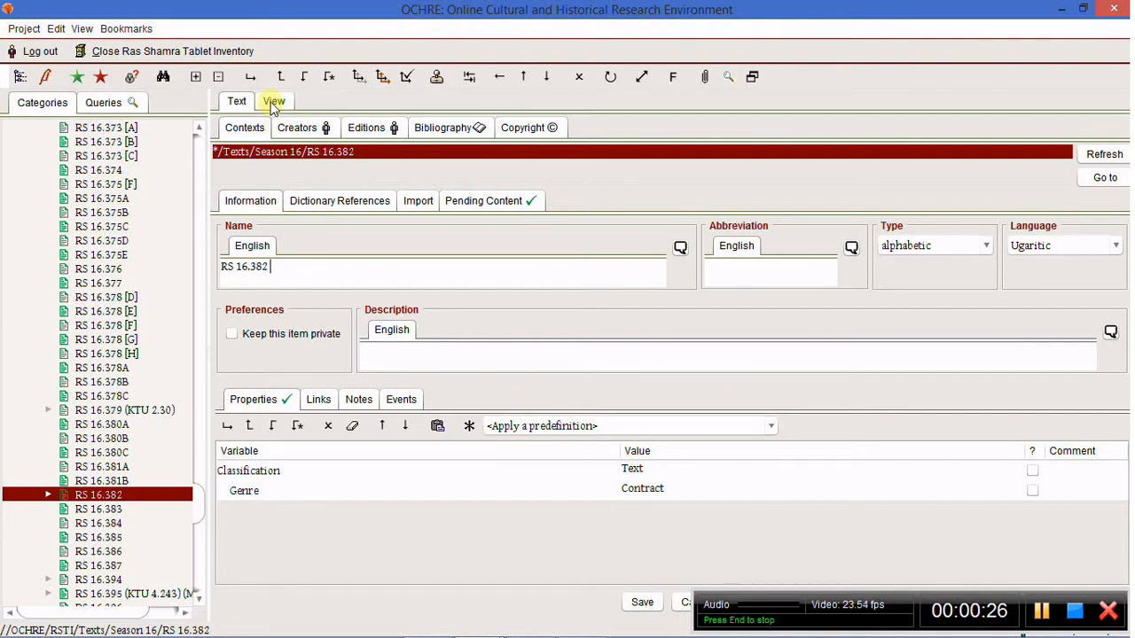
Show the transliteration and discourse view of text RS 16.382 in the Parallel layout
scroll(110, 503, down, 5)
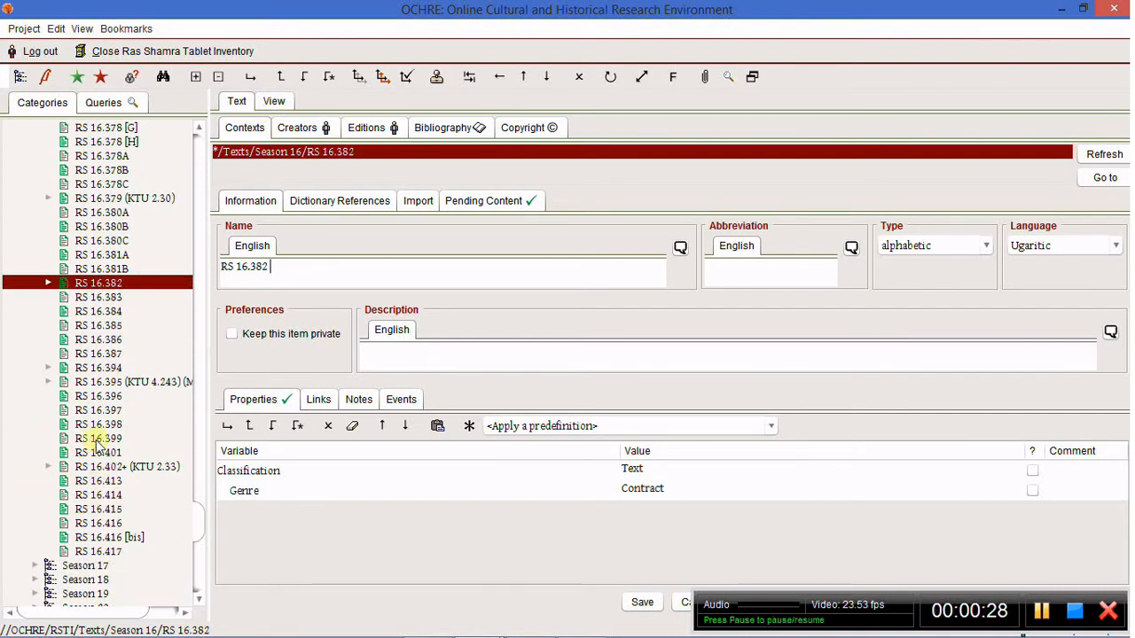
click(273, 100)
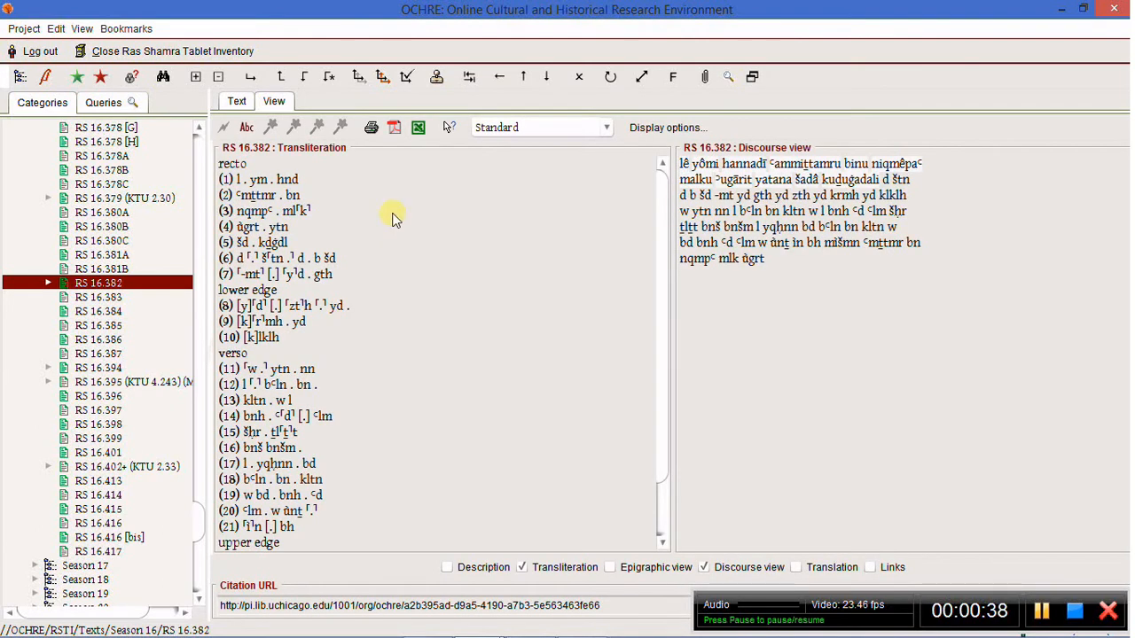
click(525, 128)
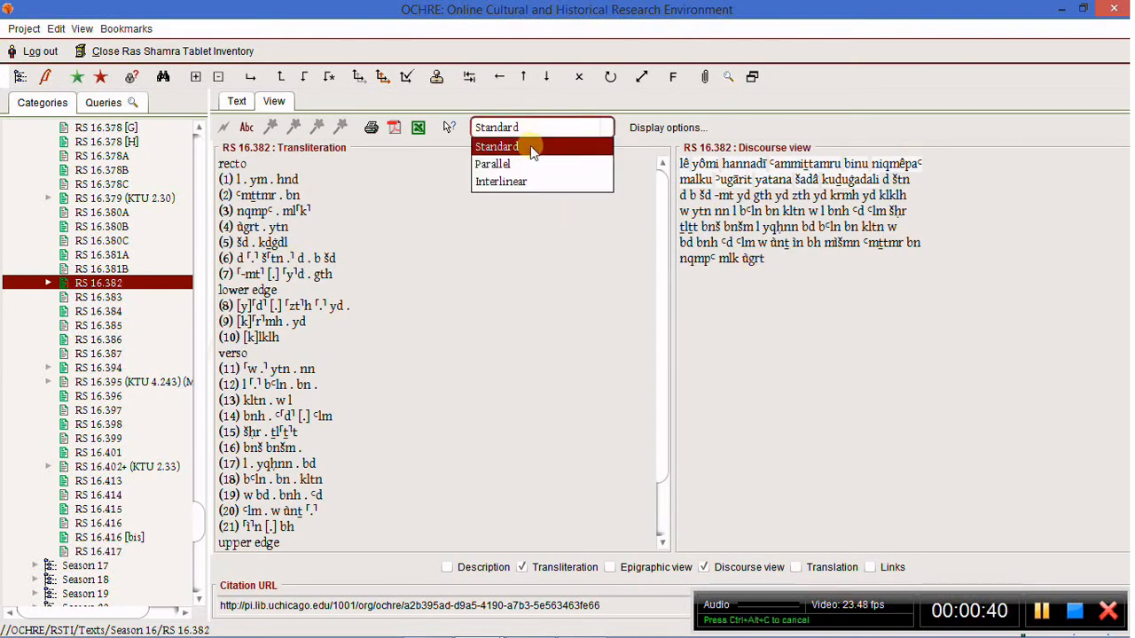
click(540, 167)
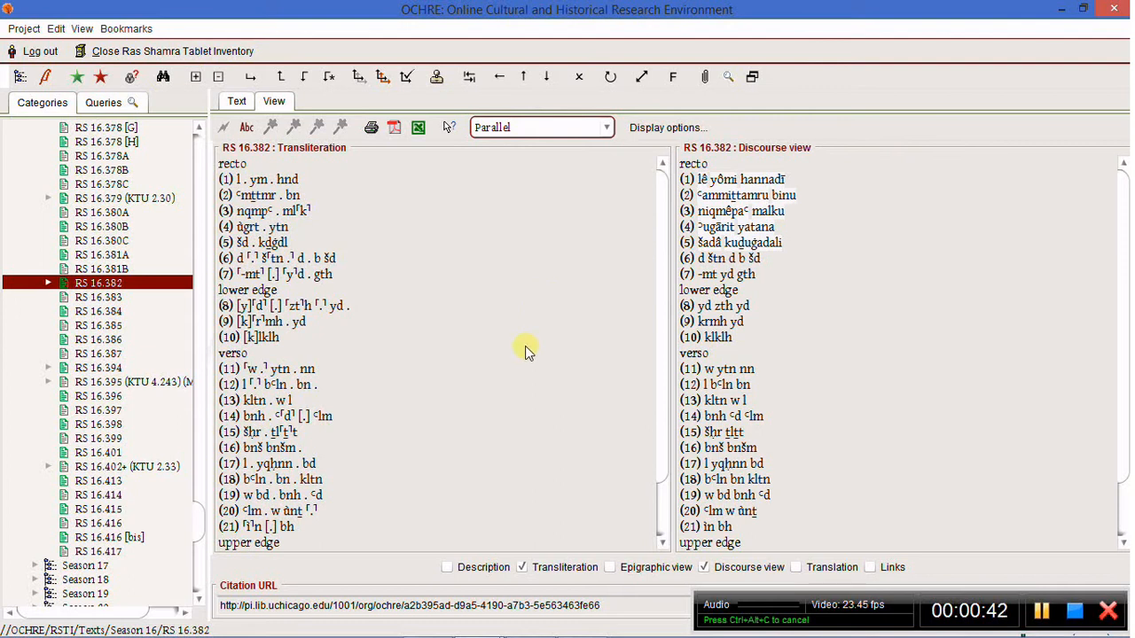
Show the word-linking options for RS 16.382 and start the Prosopography Tool, checking the matching persons for kḏġdl
click(247, 131)
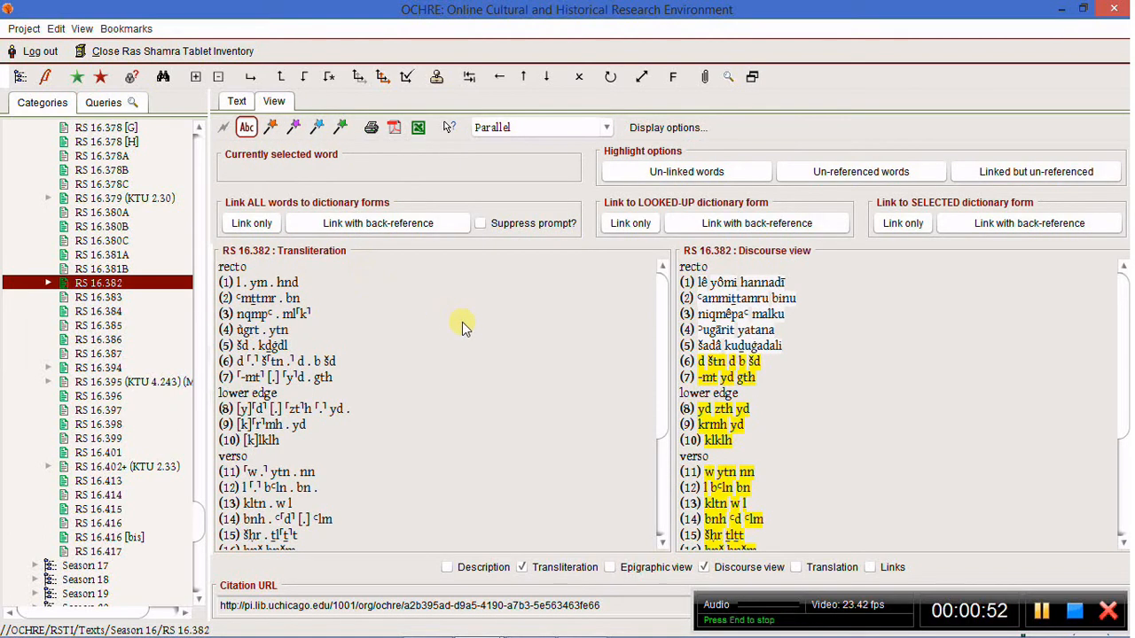
click(317, 127)
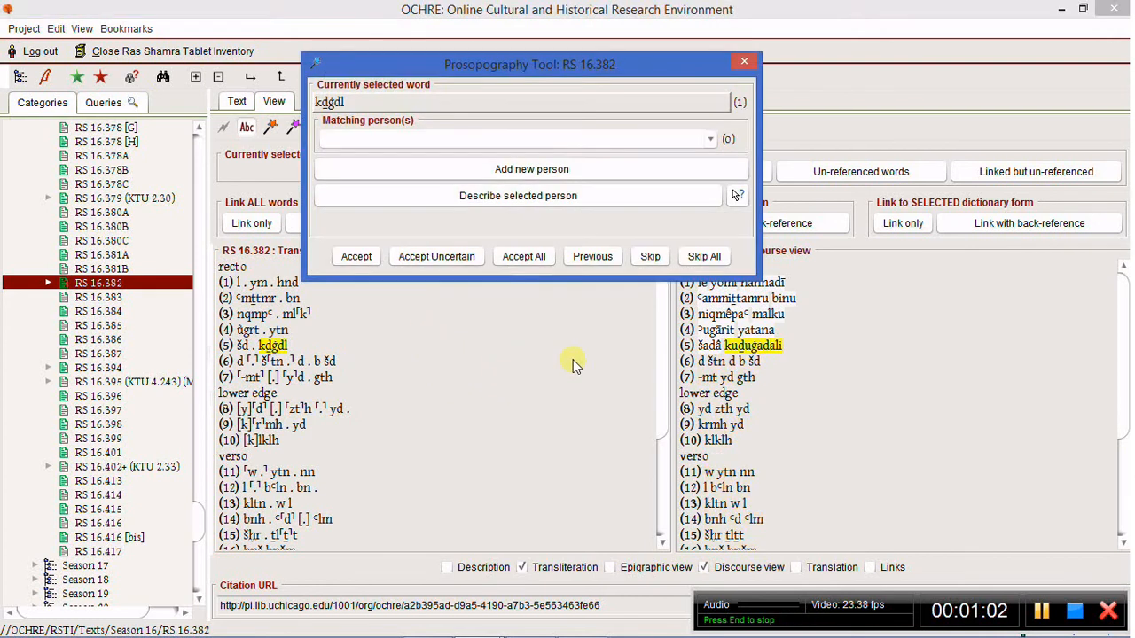
drag(552, 68, 585, 39)
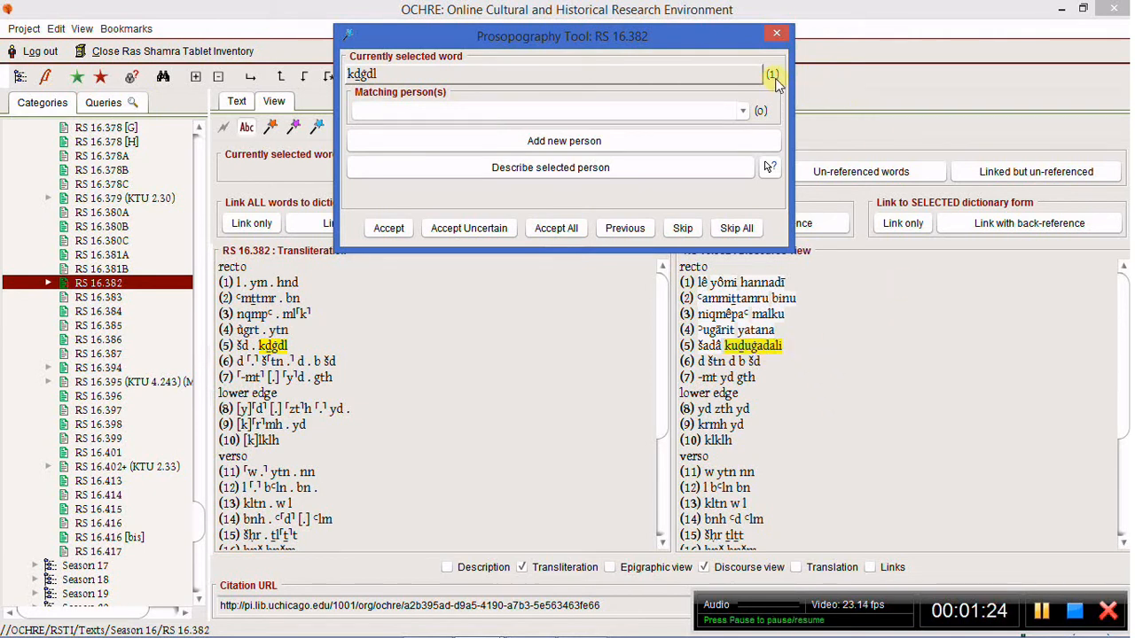
click(745, 112)
click(745, 112)
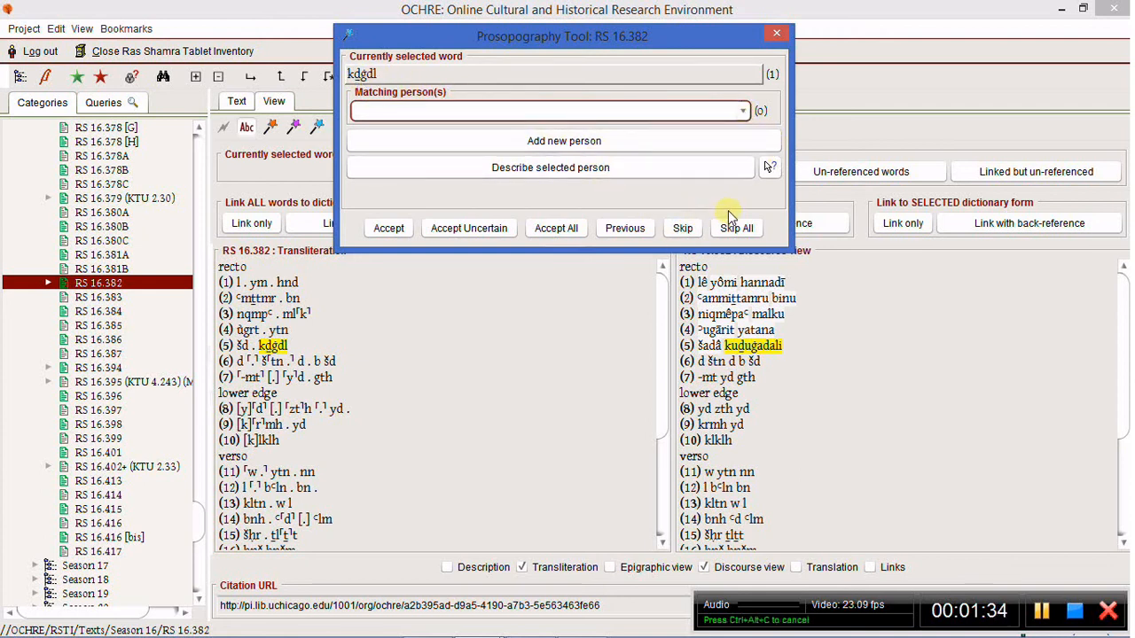
Add a new person record for the selected word kḏġdl, keeping the Prosopography Tool in sight
click(636, 143)
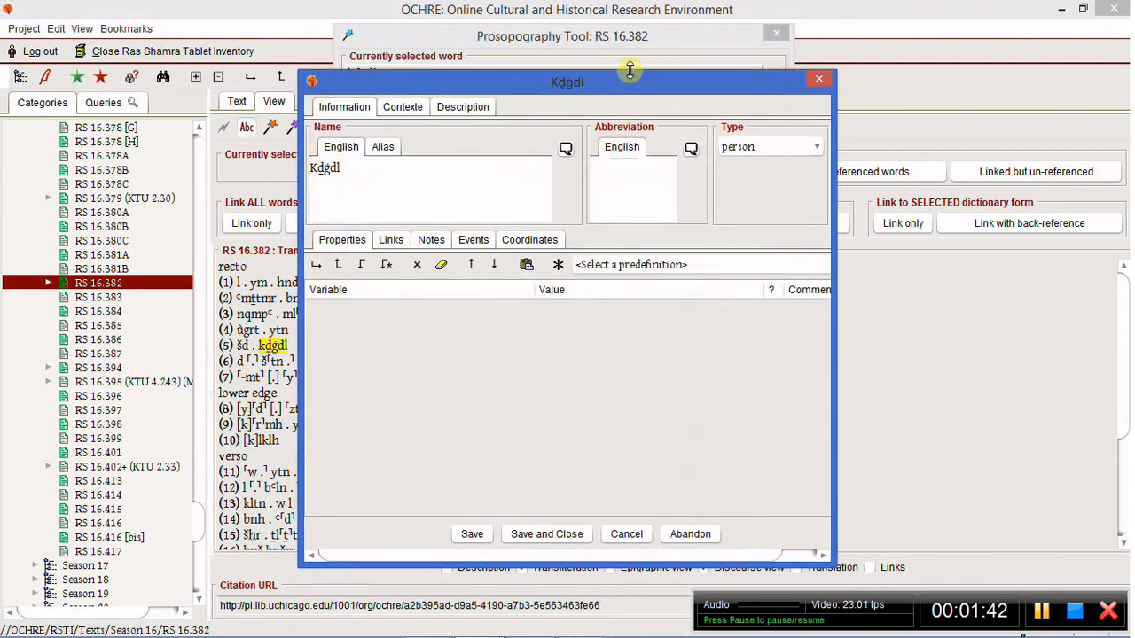
drag(642, 144, 645, 252)
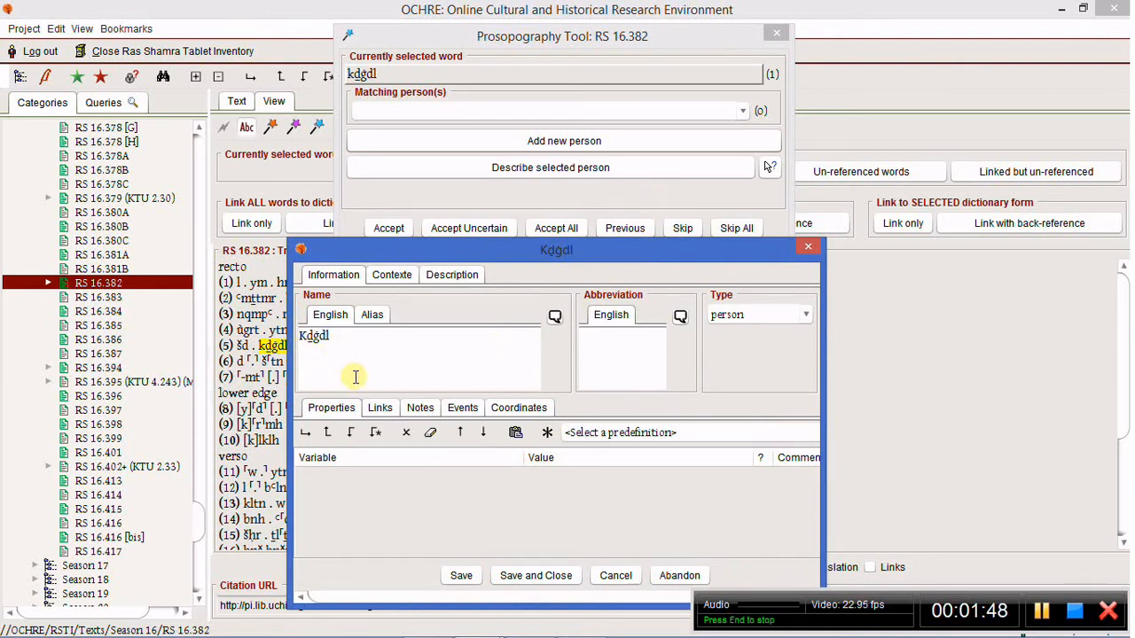
drag(391, 251, 435, 262)
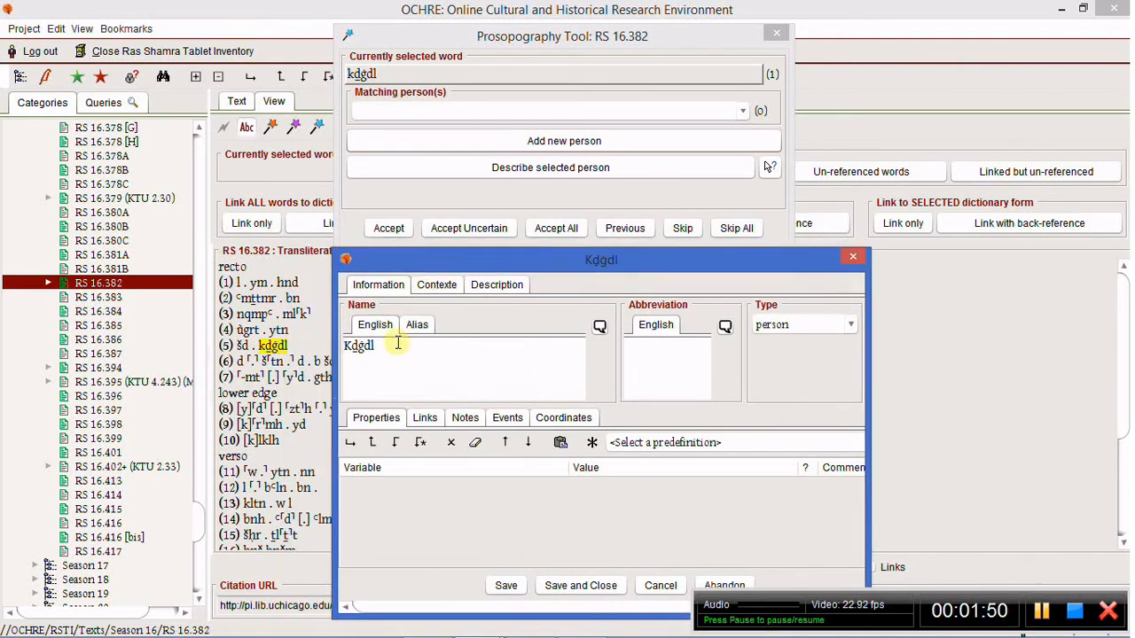
key(Delete)
text(k)
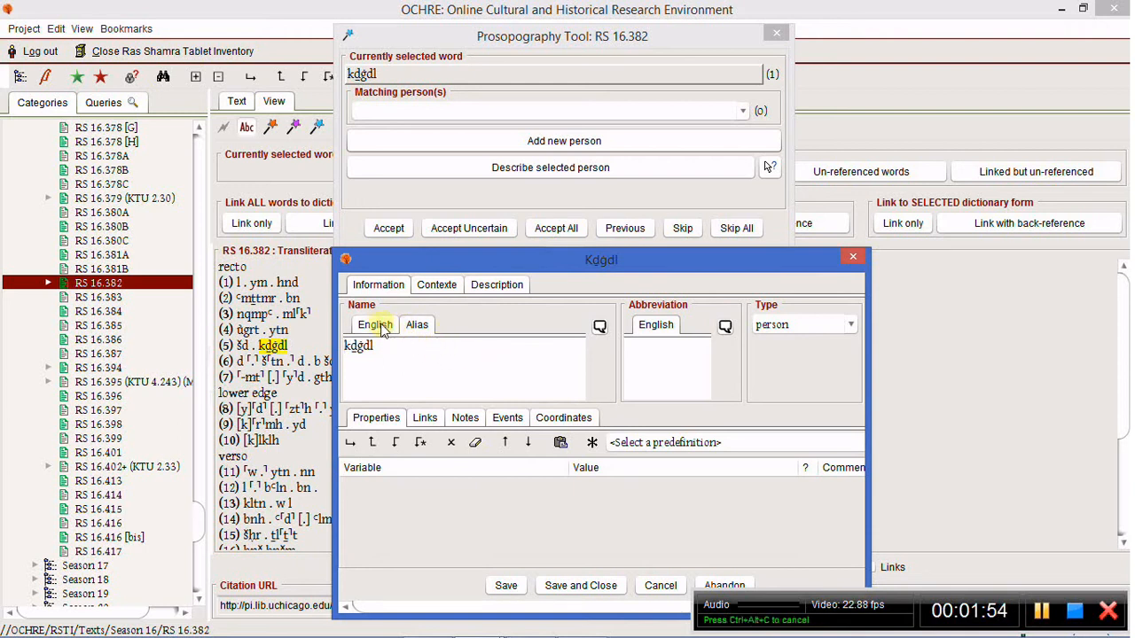
key(Delete)
text(K)
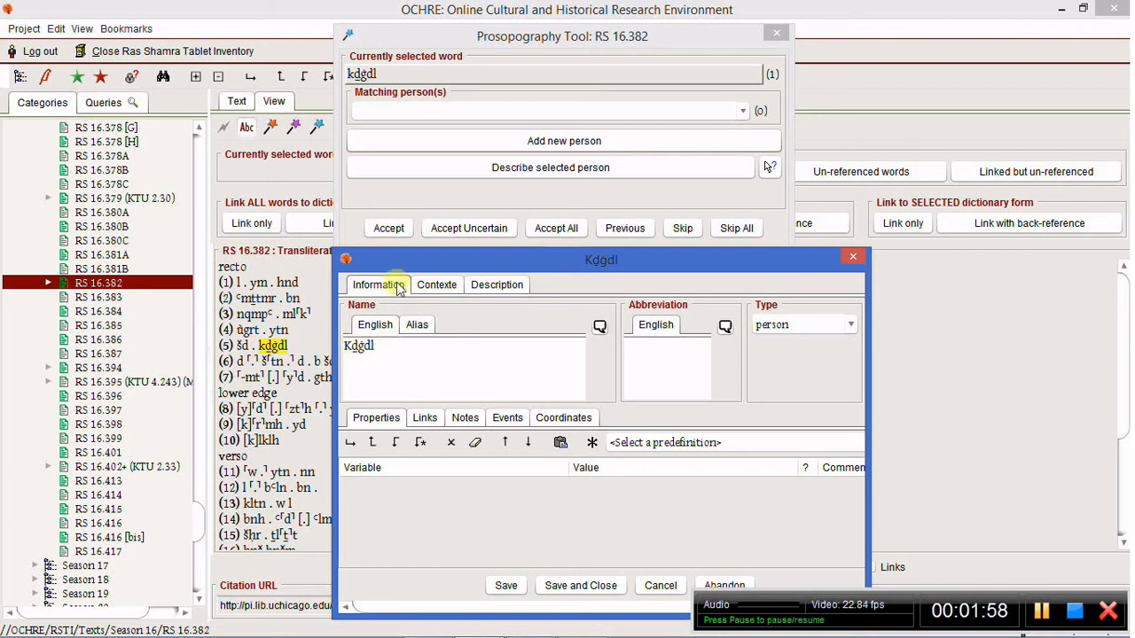
Check the new person's alias and set the English name to the vocalized form Kuḏuġadalu
drag(435, 256, 142, 184)
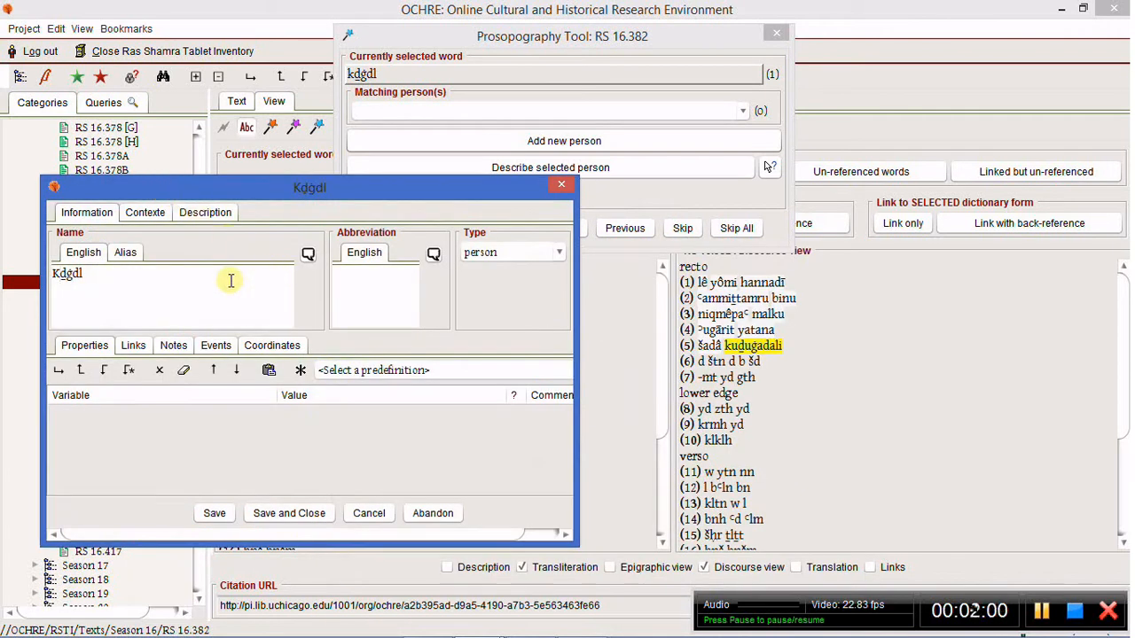
click(126, 257)
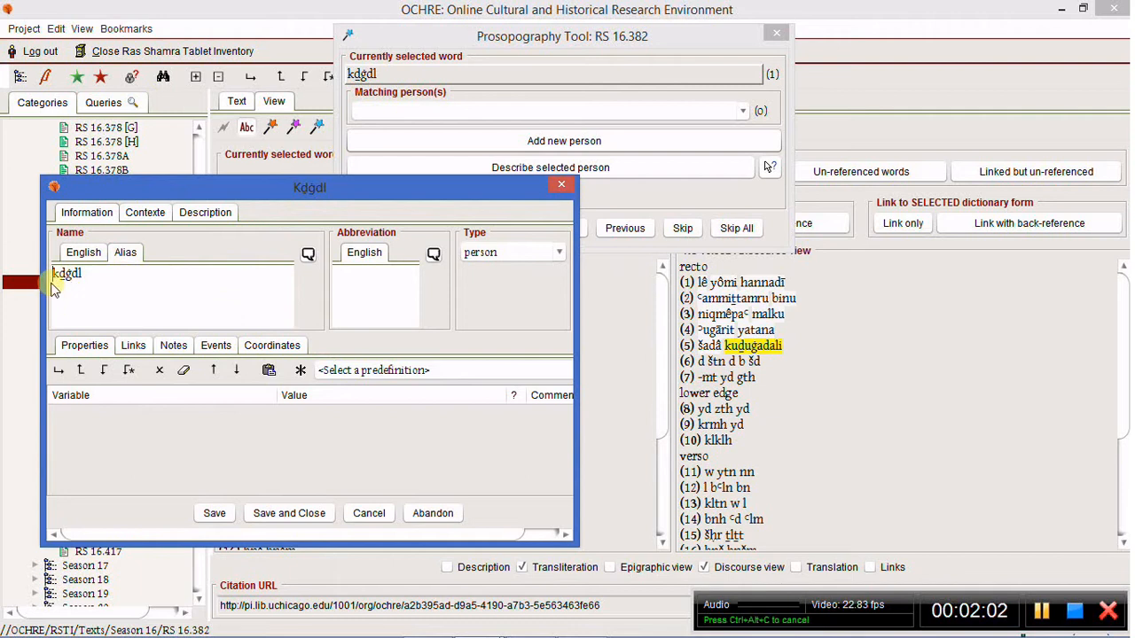
click(83, 256)
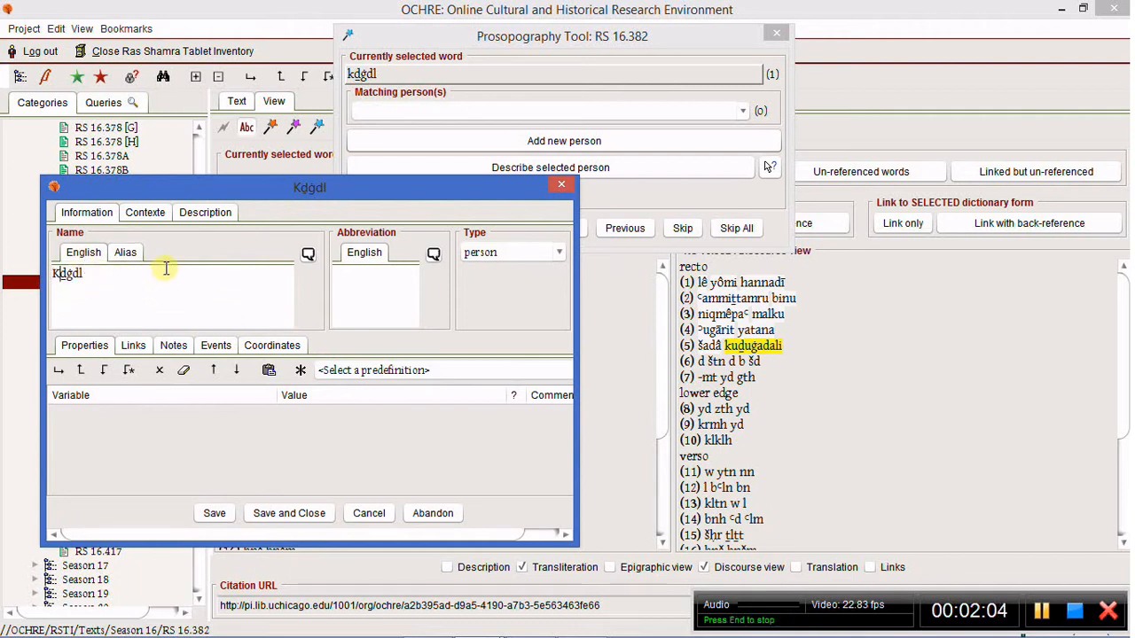
text(ud)
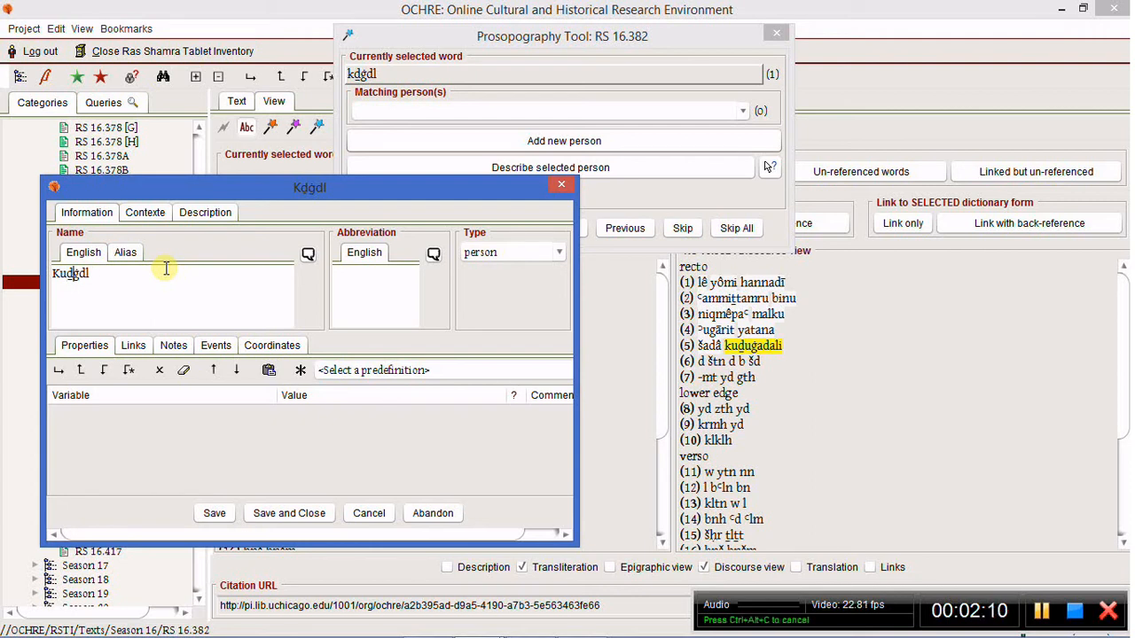
text(uġadalu)
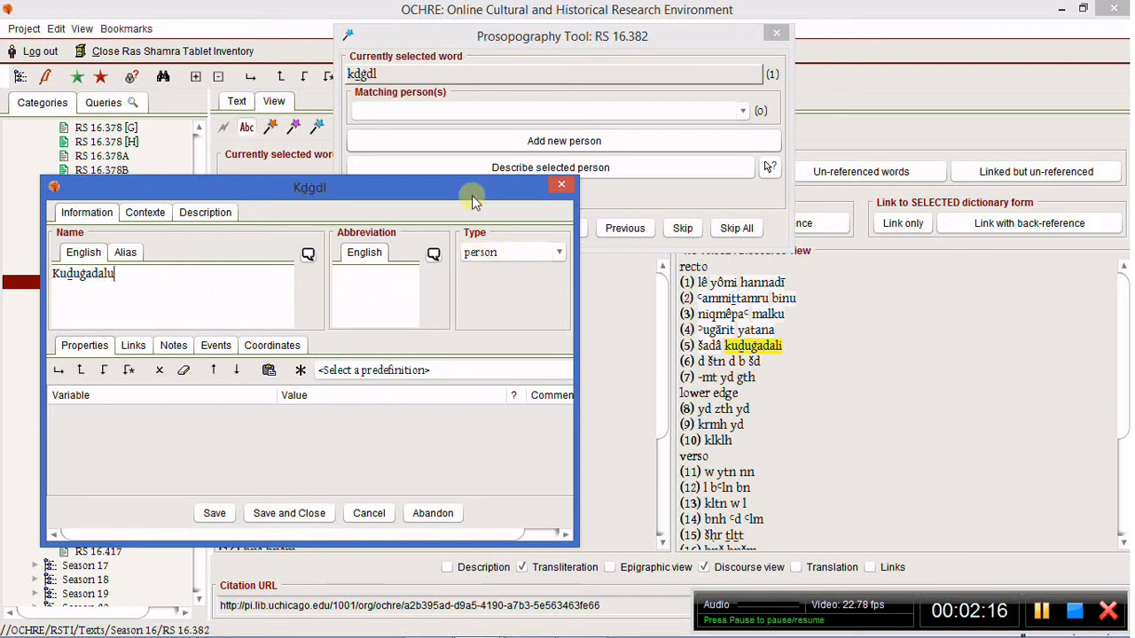
Choose person as the new record's type and apply the Historical actor predefinition to its properties
drag(475, 194, 737, 144)
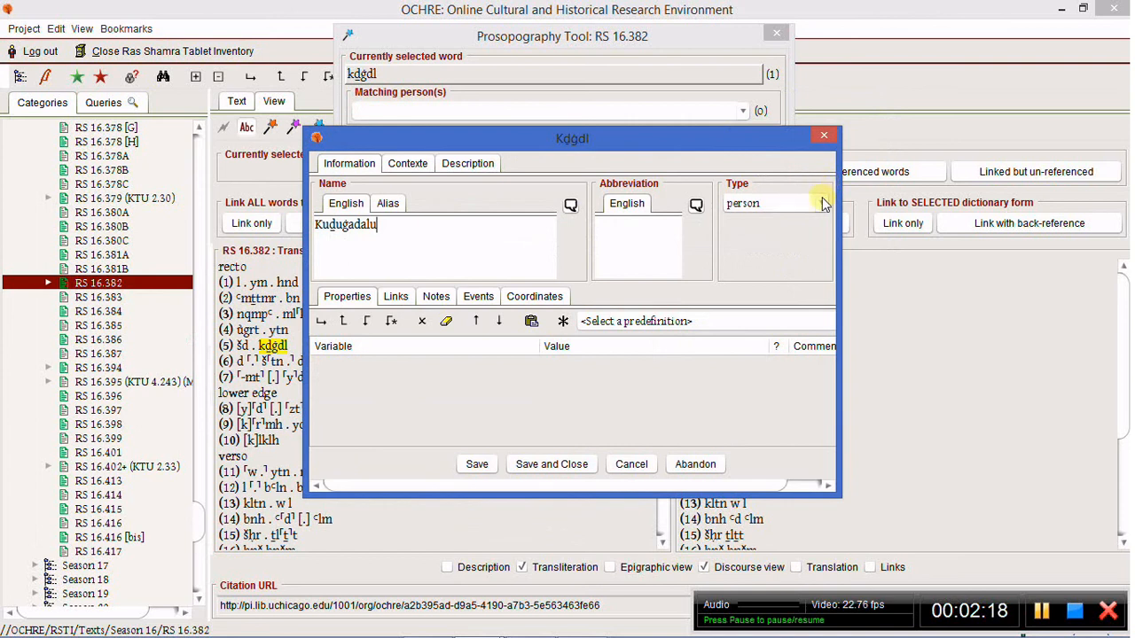
click(824, 203)
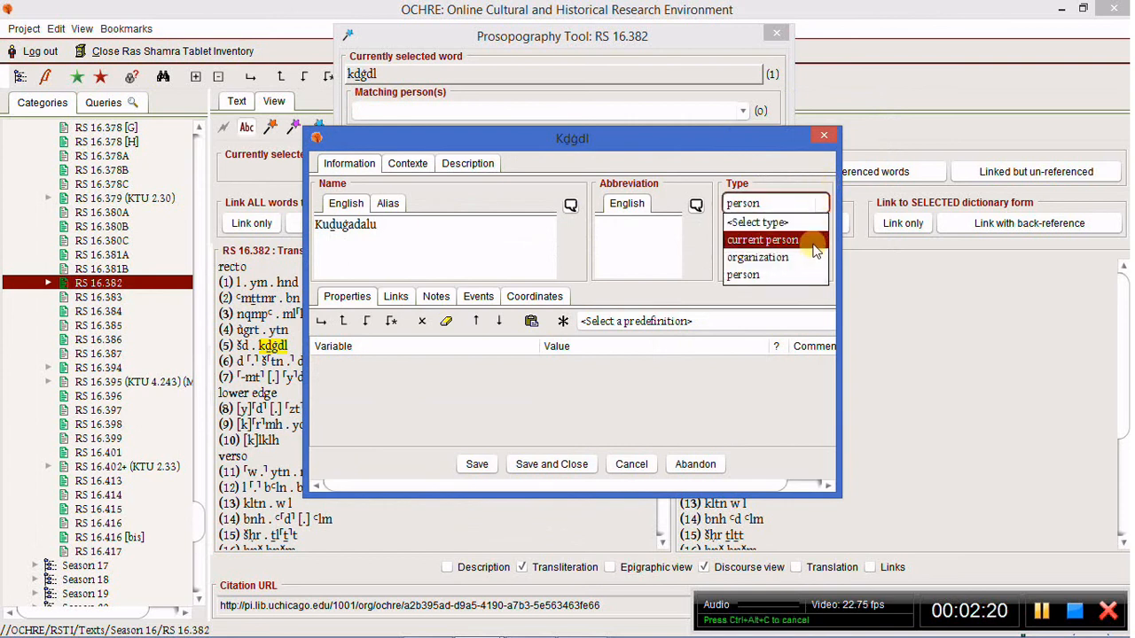
click(809, 276)
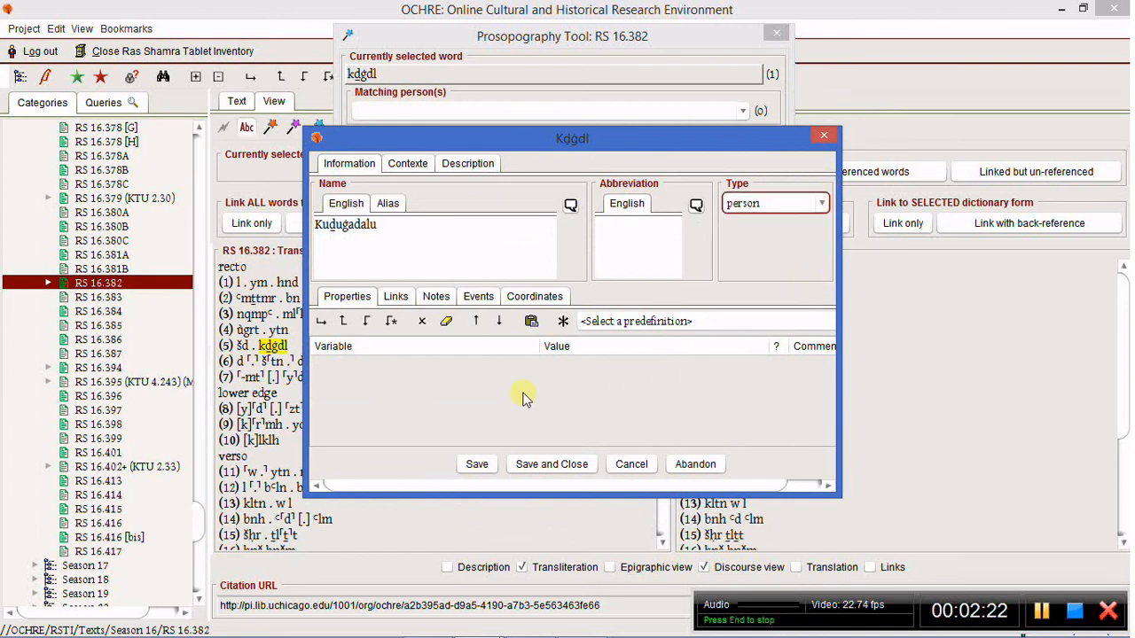
drag(839, 322, 1020, 321)
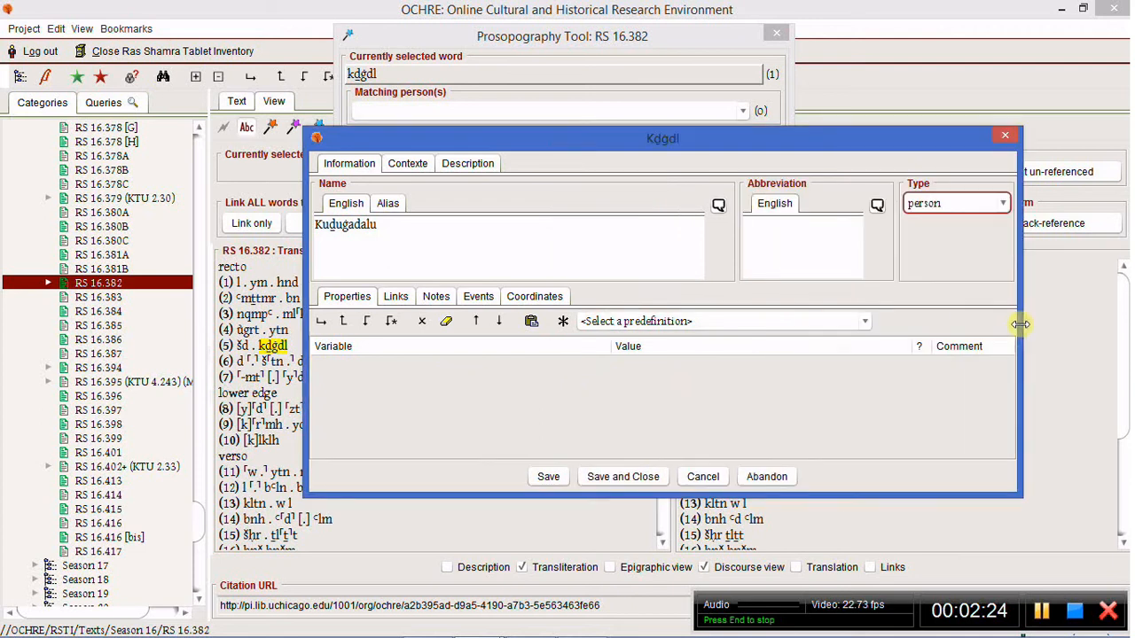
click(862, 319)
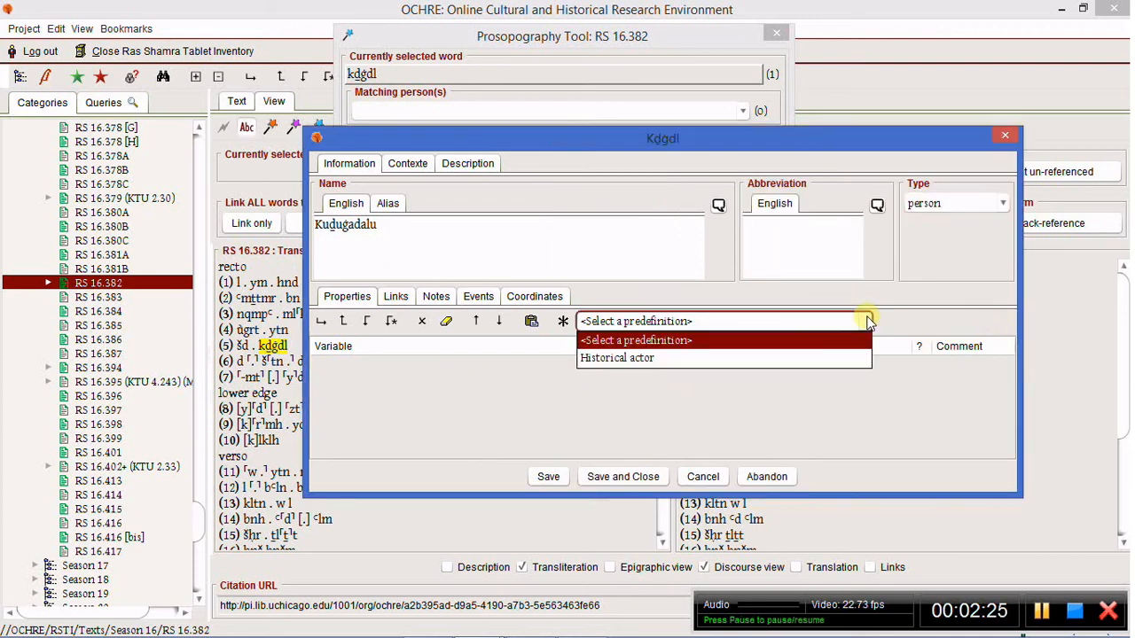
click(841, 357)
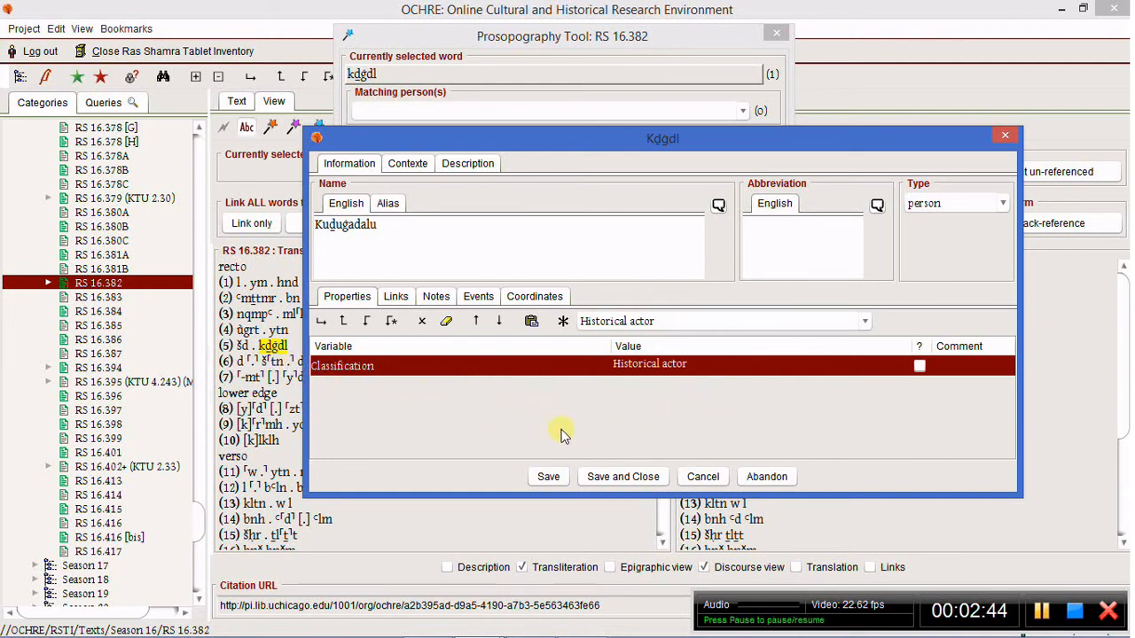
Save the new person record and accept it as the match for kḏġdl
click(618, 477)
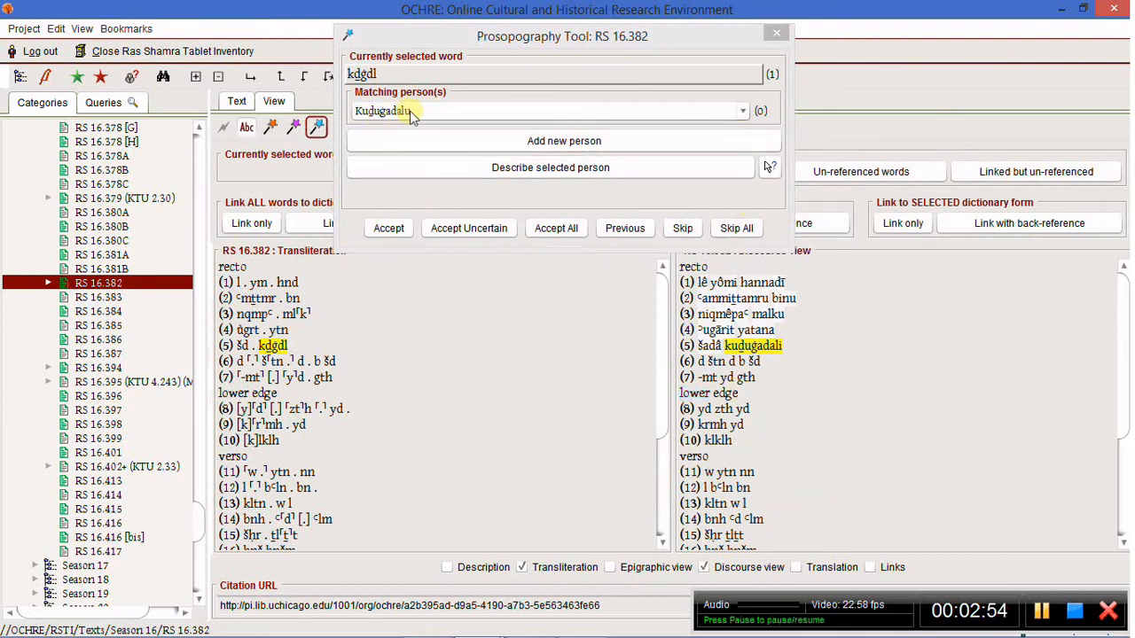
click(390, 230)
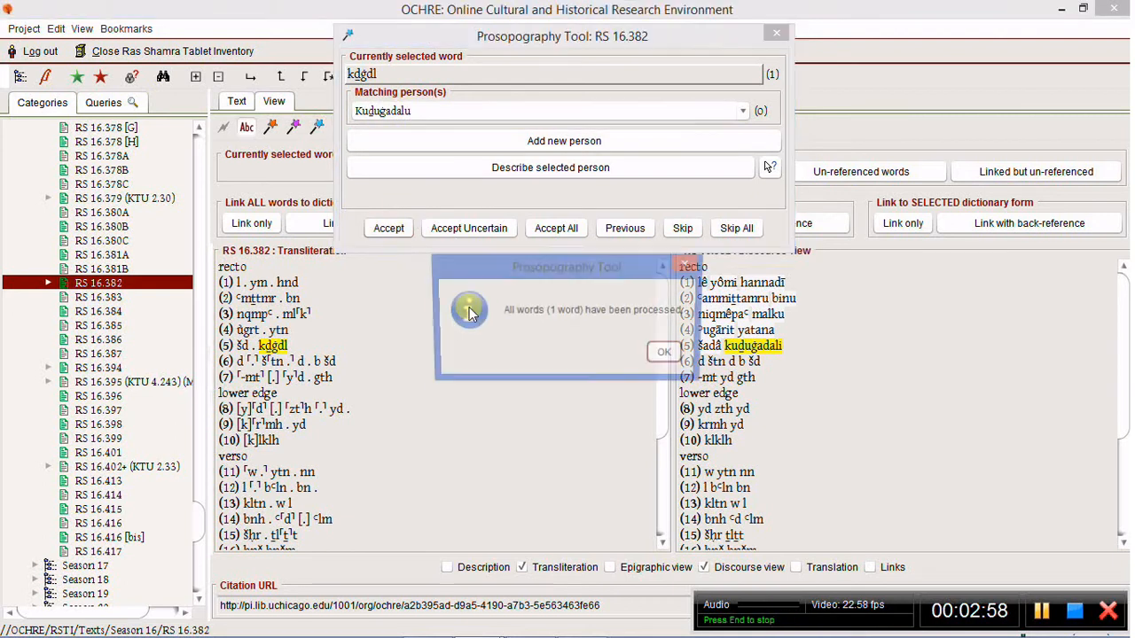
click(667, 354)
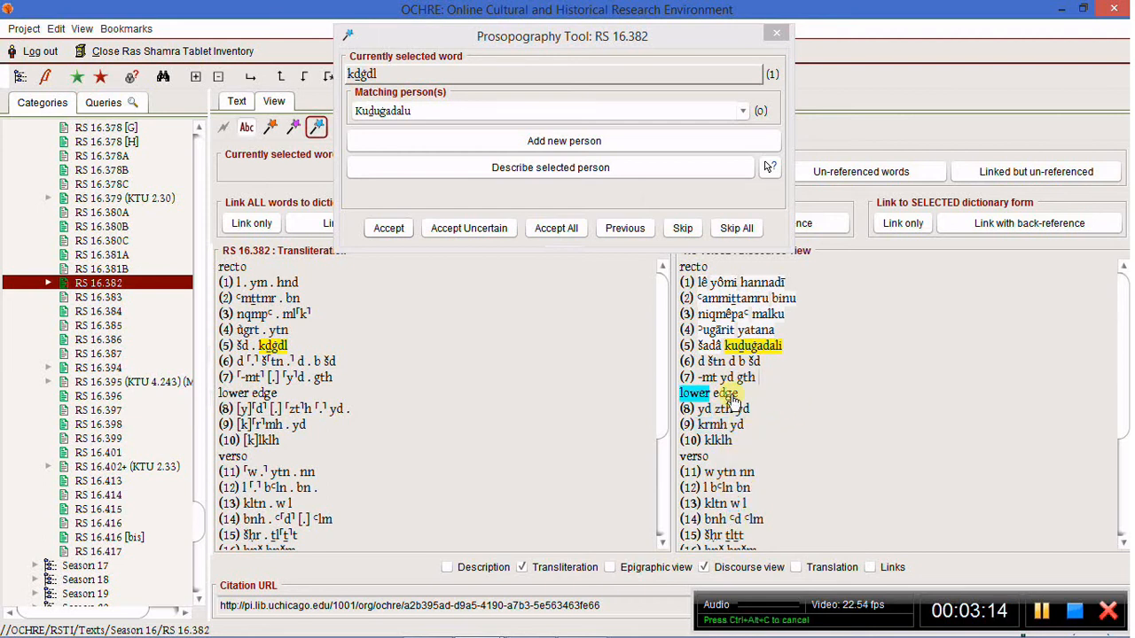
Look over the lines of the discourse view around kuḏuġadali and close the Prosopography Tool
scroll(768, 404, down, 4)
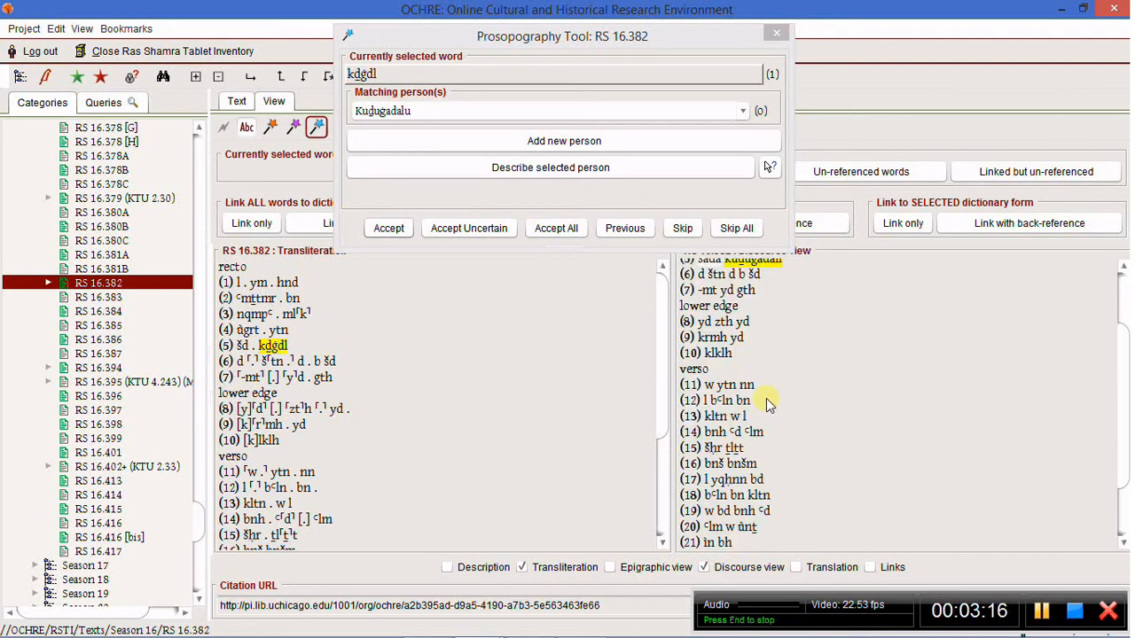
scroll(739, 509, up, 4)
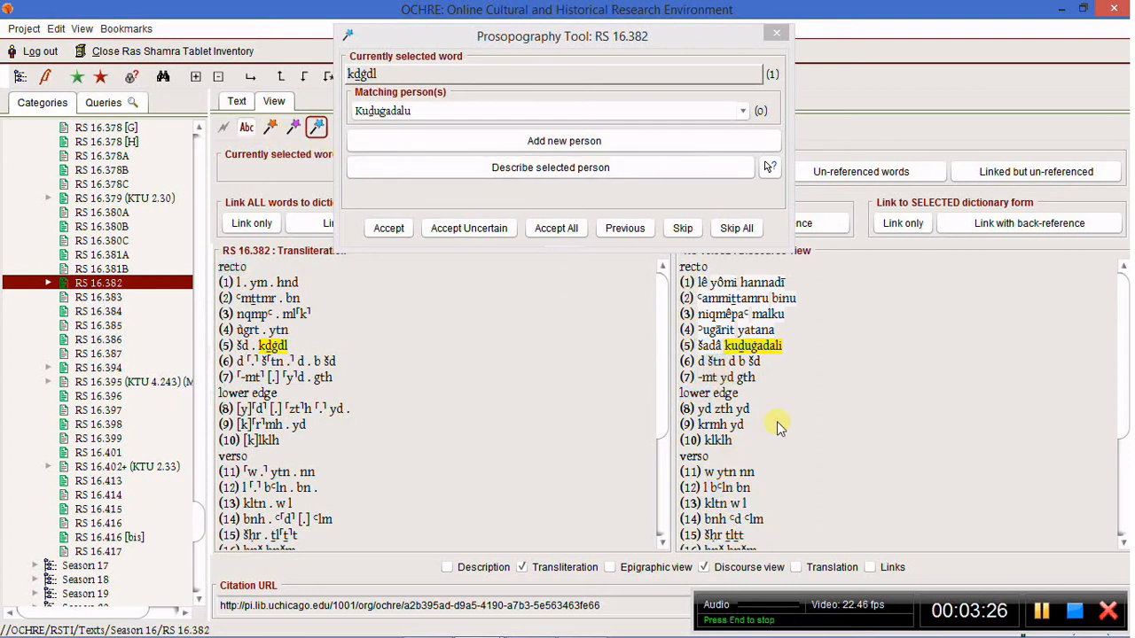
scroll(778, 428, down, 2)
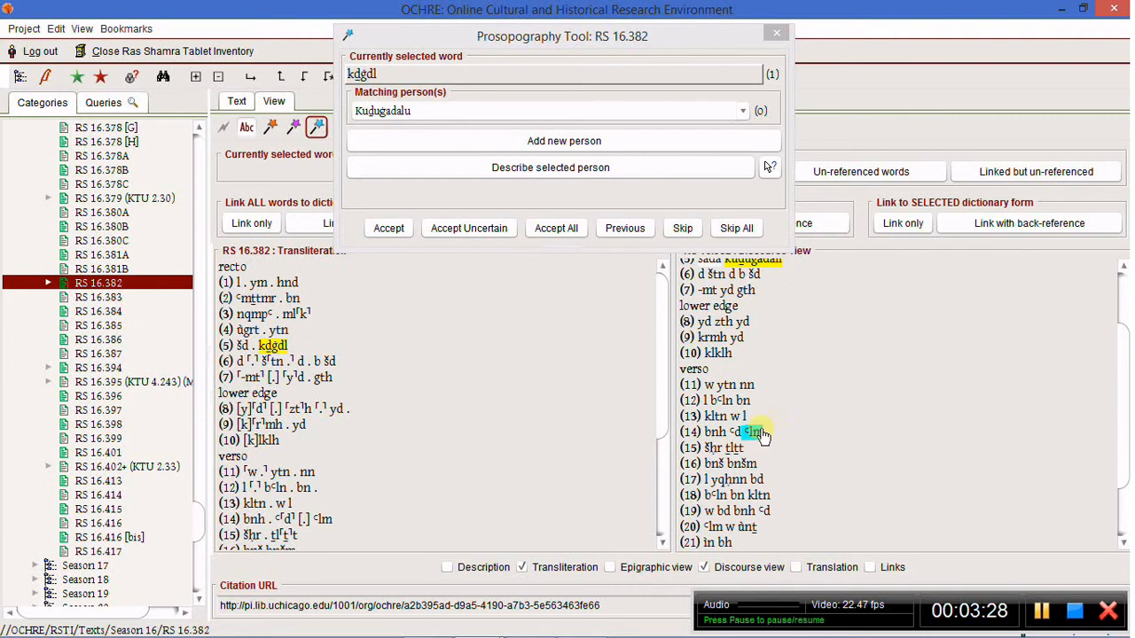
scroll(771, 430, up, 2)
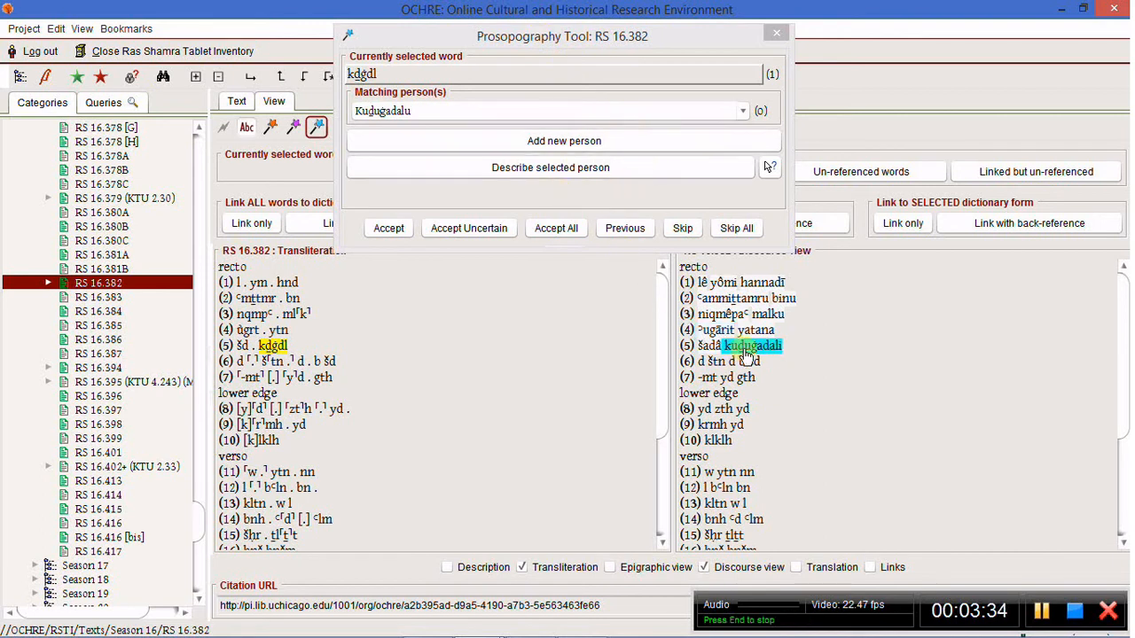
click(777, 39)
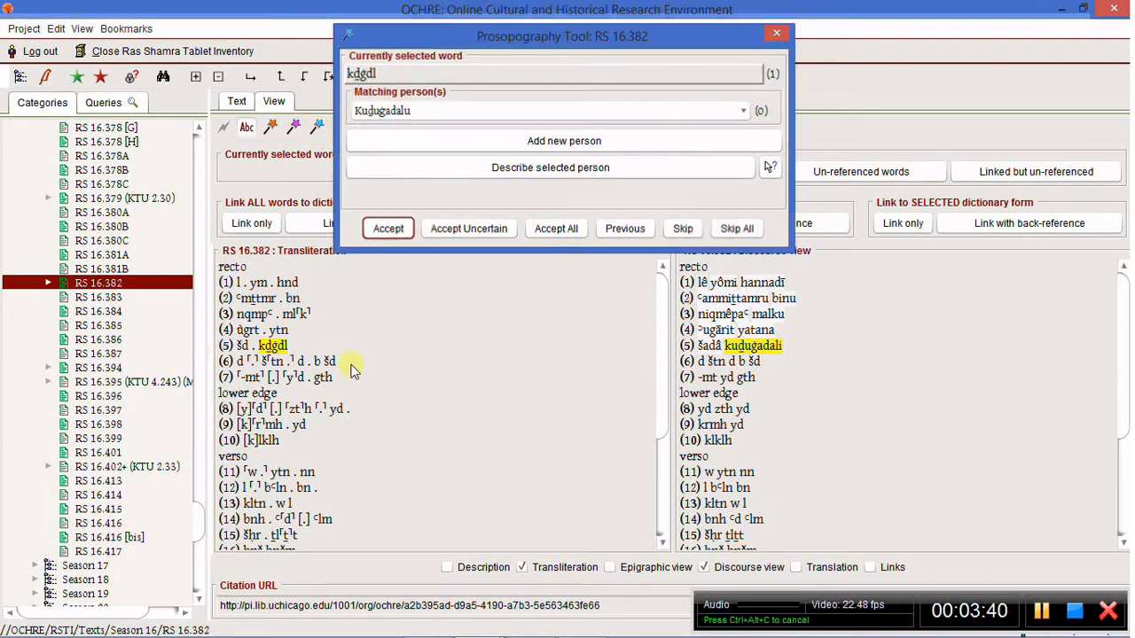
Expand the Persons & organizations category and look through its Ancient persons list for the new person Kuḏuġadalu
drag(198, 523, 253, 151)
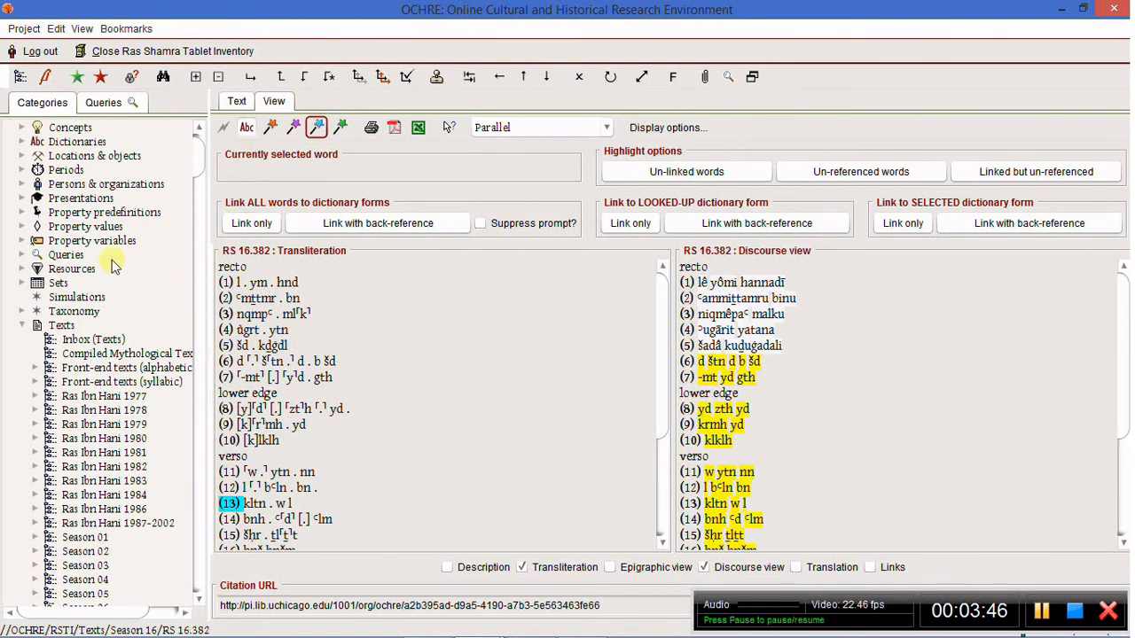
click(24, 184)
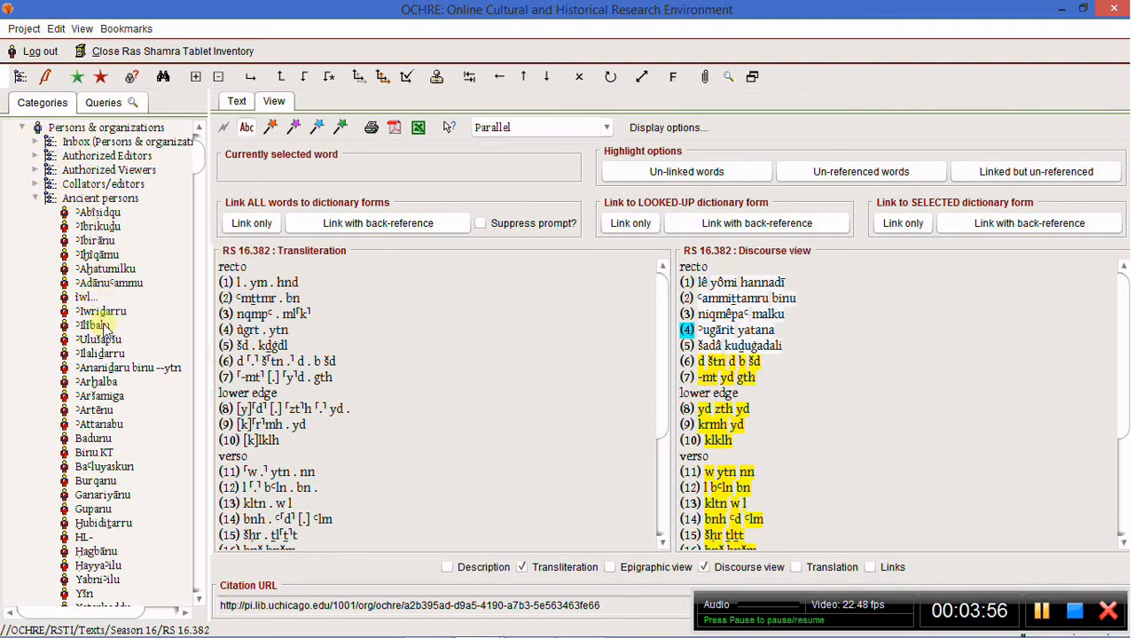
scroll(98, 310, down, 6)
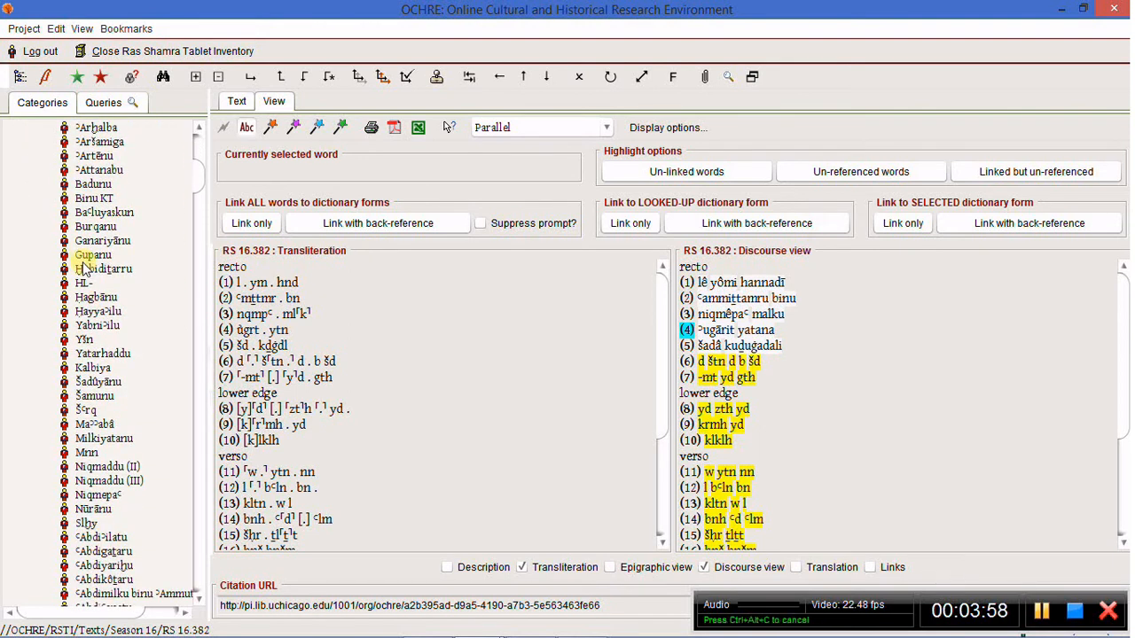
scroll(84, 266, down, 3)
scroll(84, 266, up, 3)
click(738, 348)
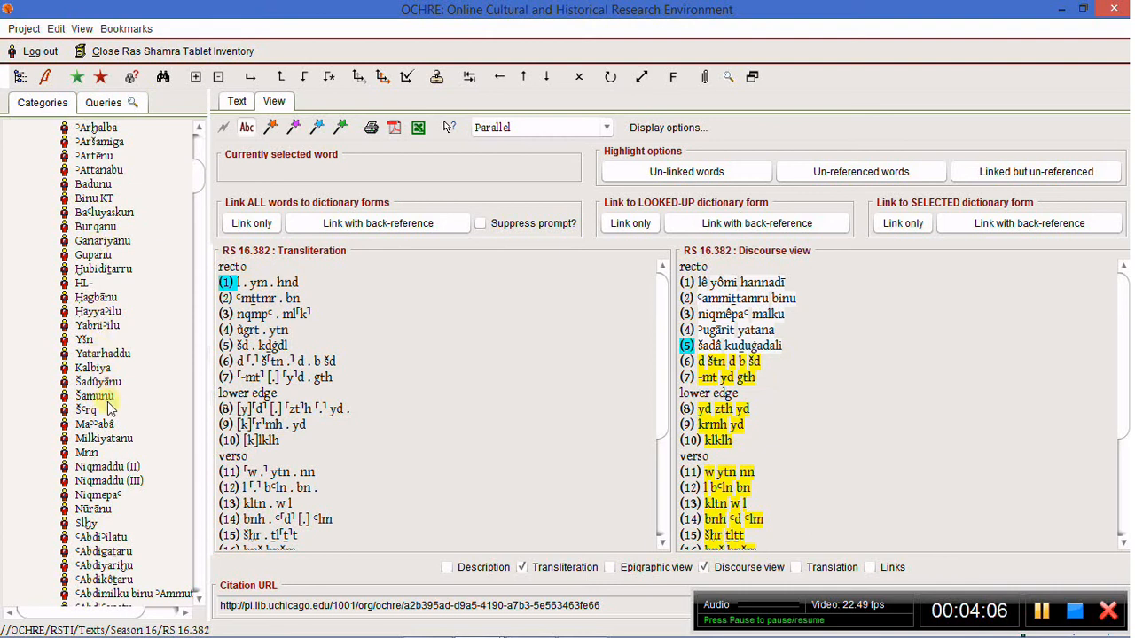
Expand the Persons & organizations Inbox and move the Kuḏuġadalu record from it into Ancient persons
scroll(108, 406, up, 8)
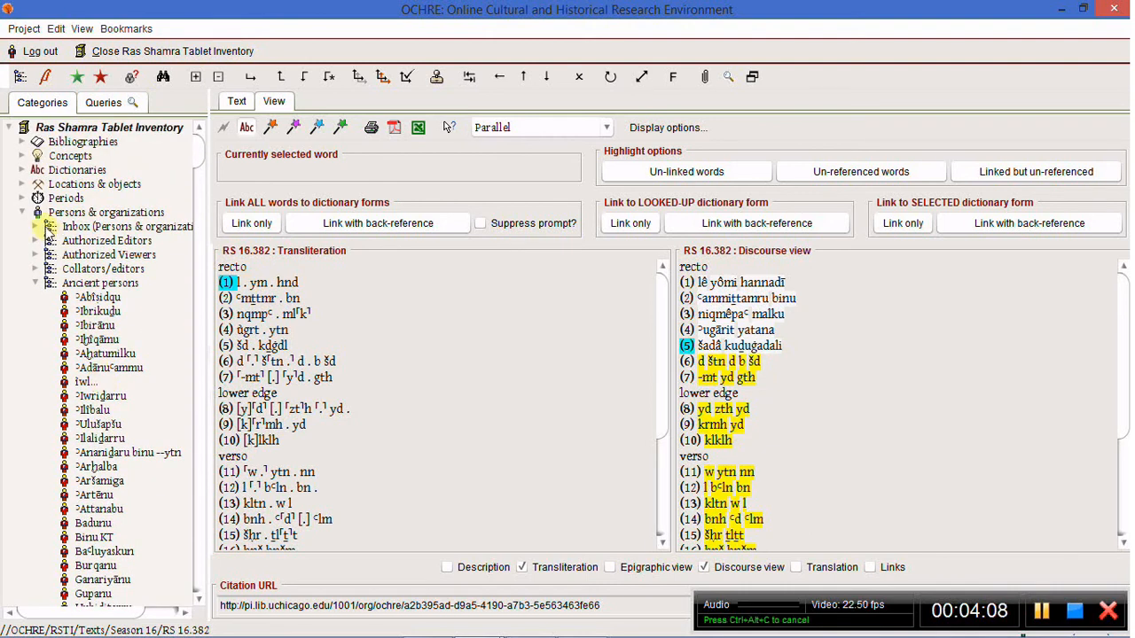
click(36, 228)
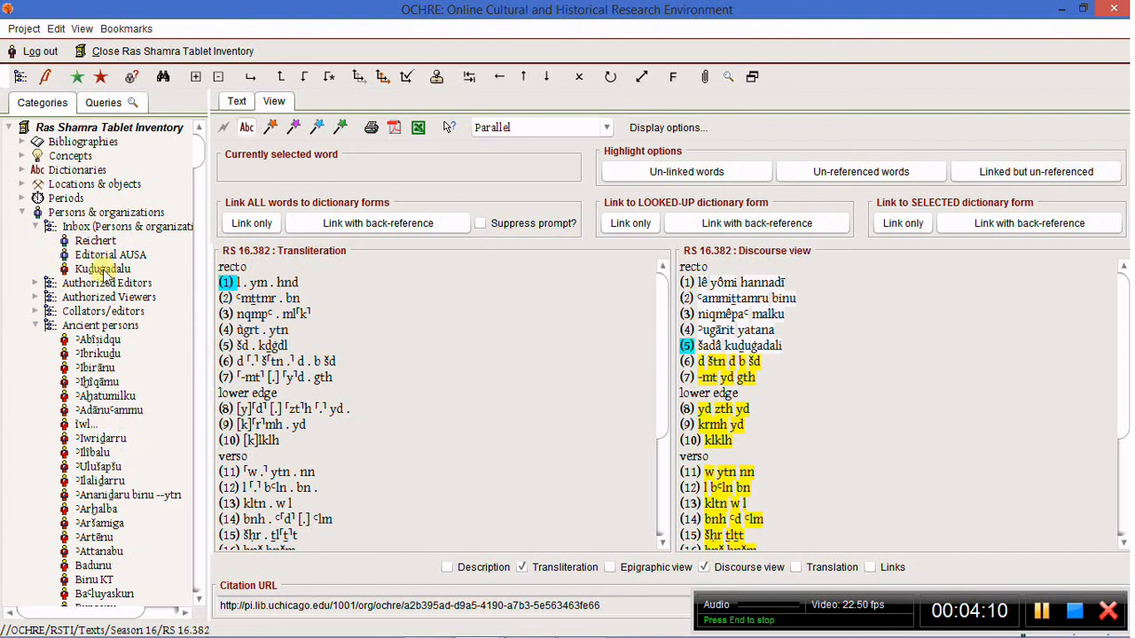
click(105, 270)
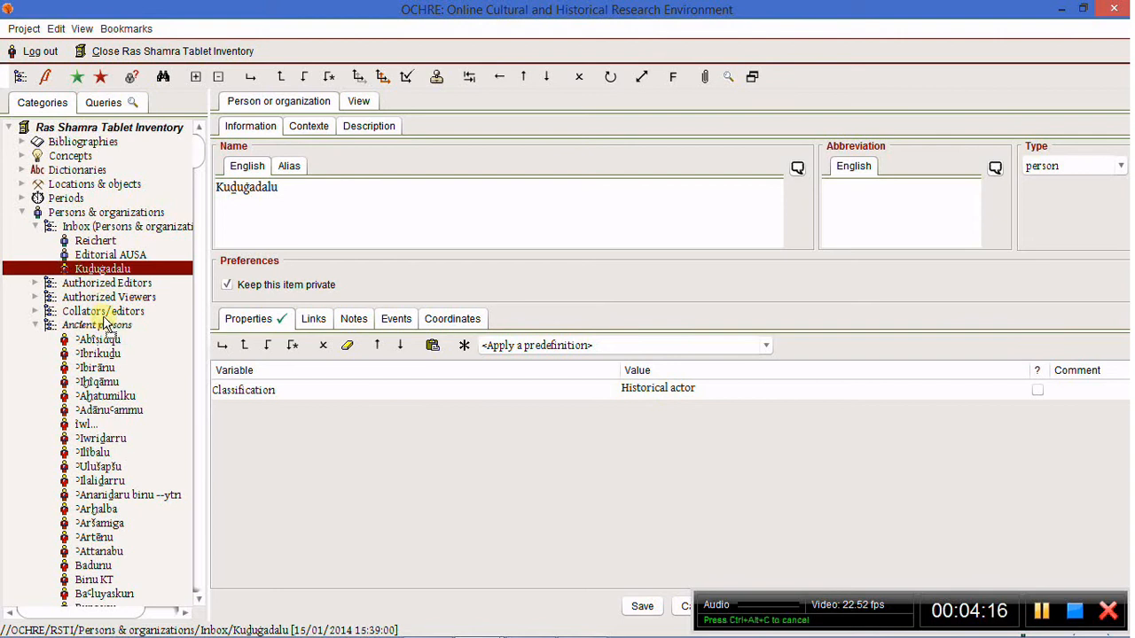
drag(105, 330, 105, 328)
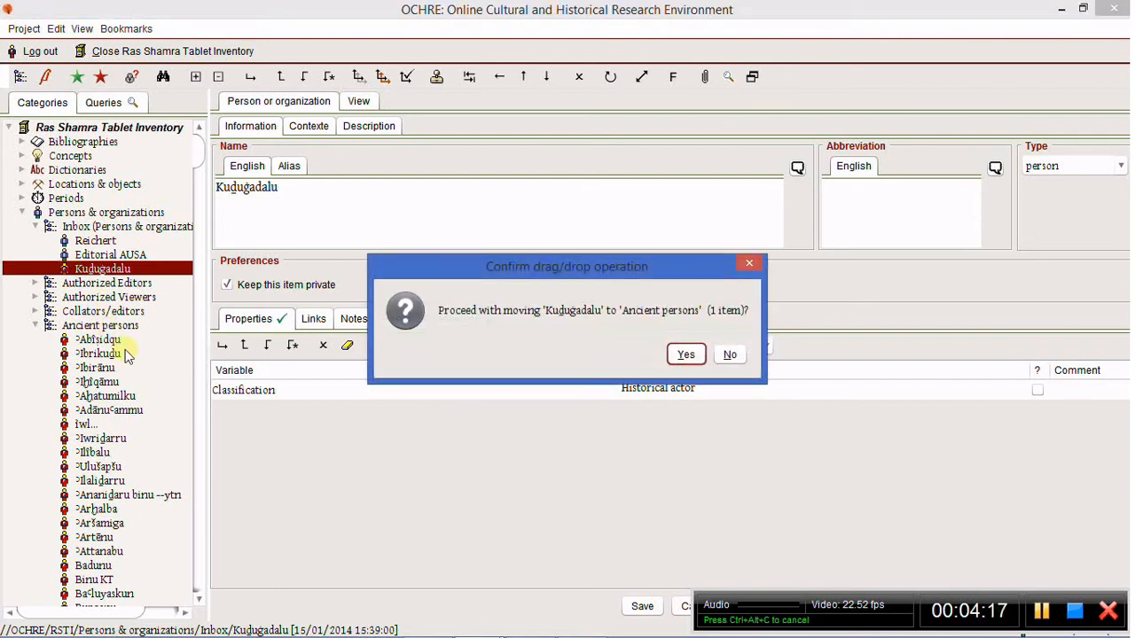
click(683, 352)
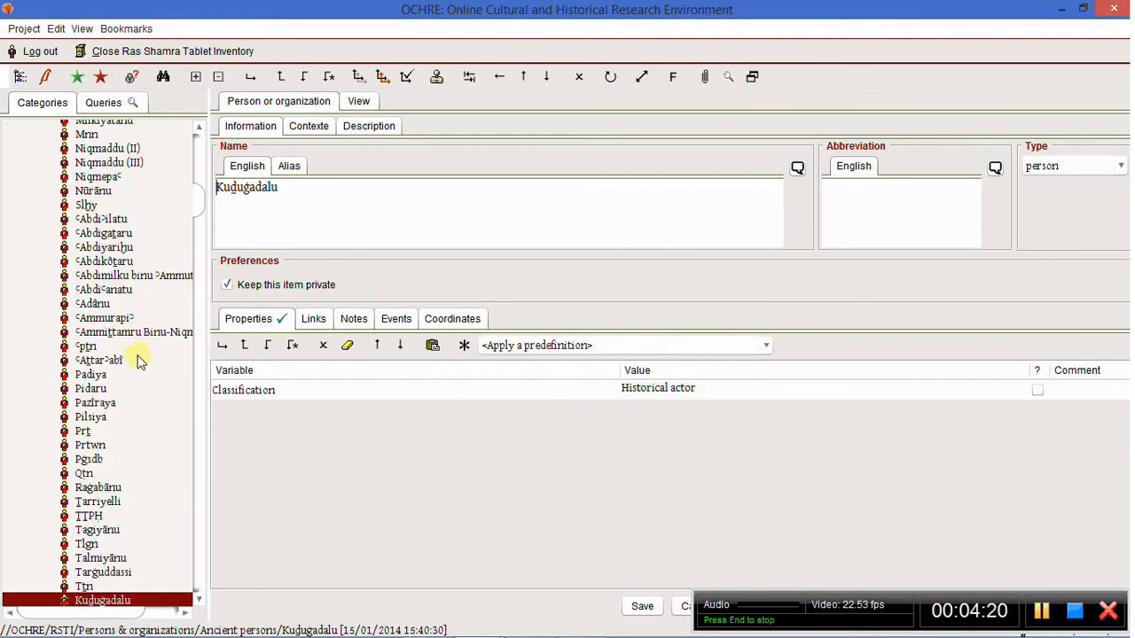
scroll(139, 357, up, 1)
scroll(137, 359, down, 2)
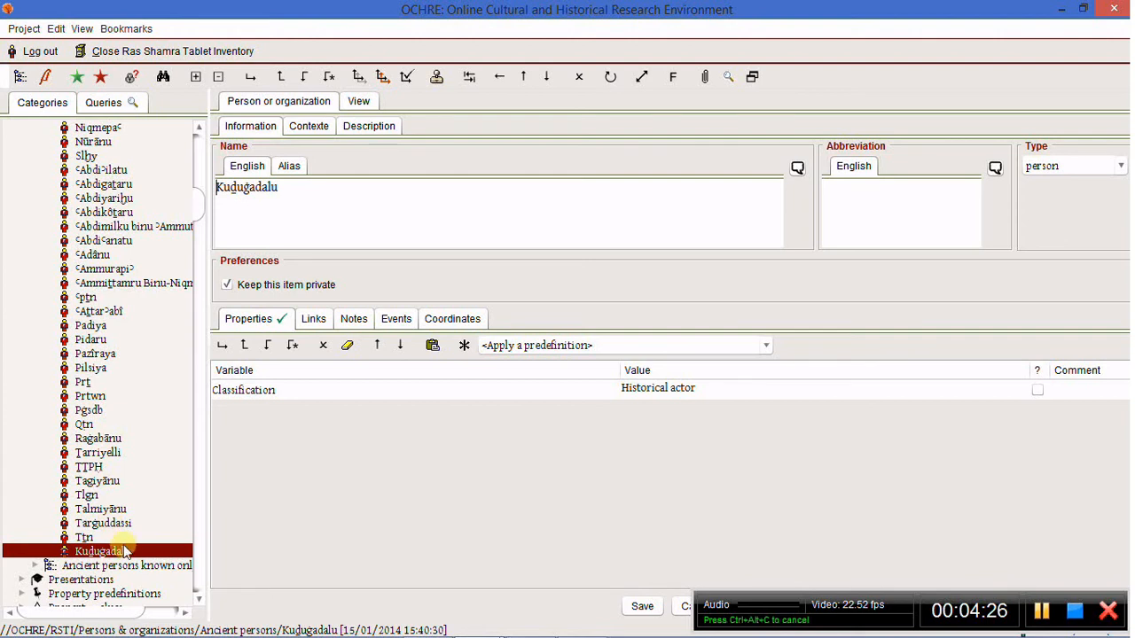
Display the Kuḏuġadalu record in the Comprehensive view format to check its text references
click(358, 101)
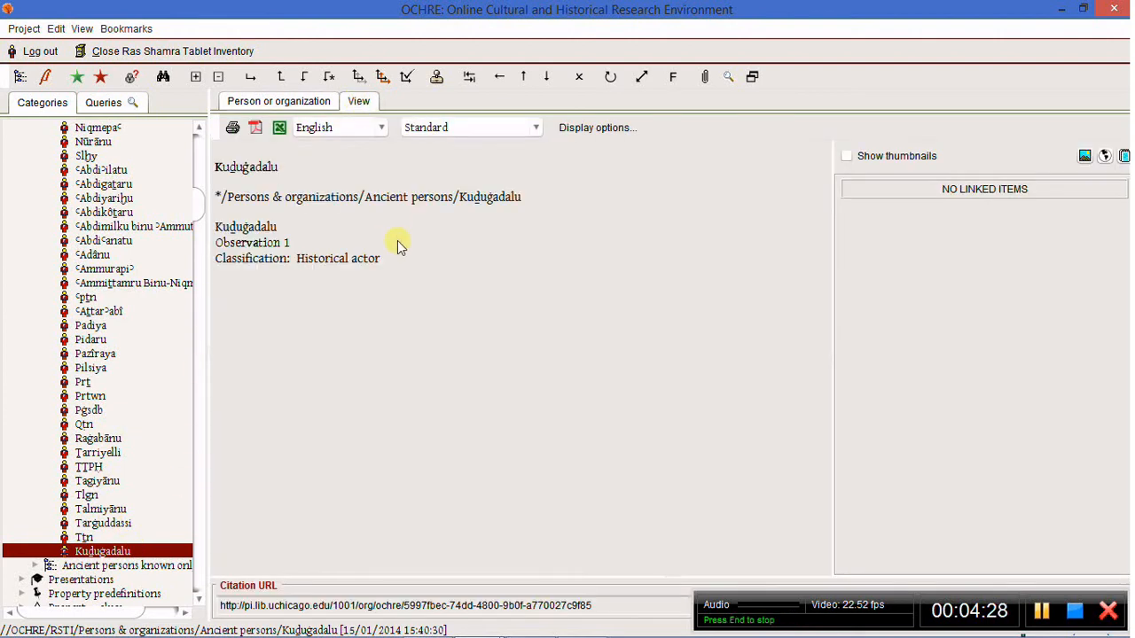
click(469, 128)
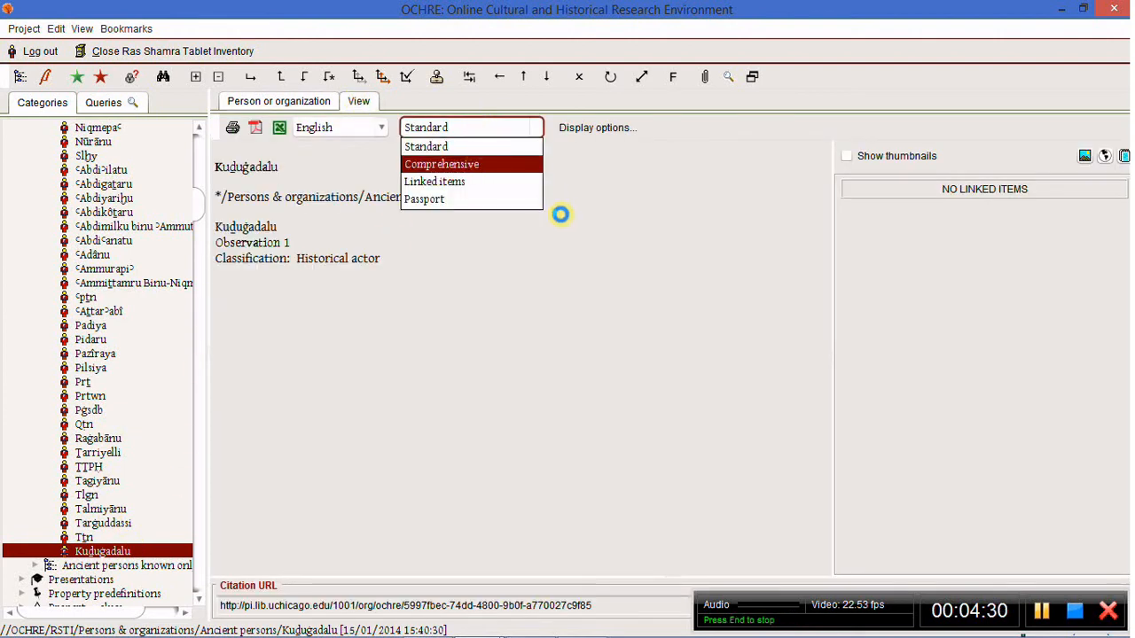
key(Return)
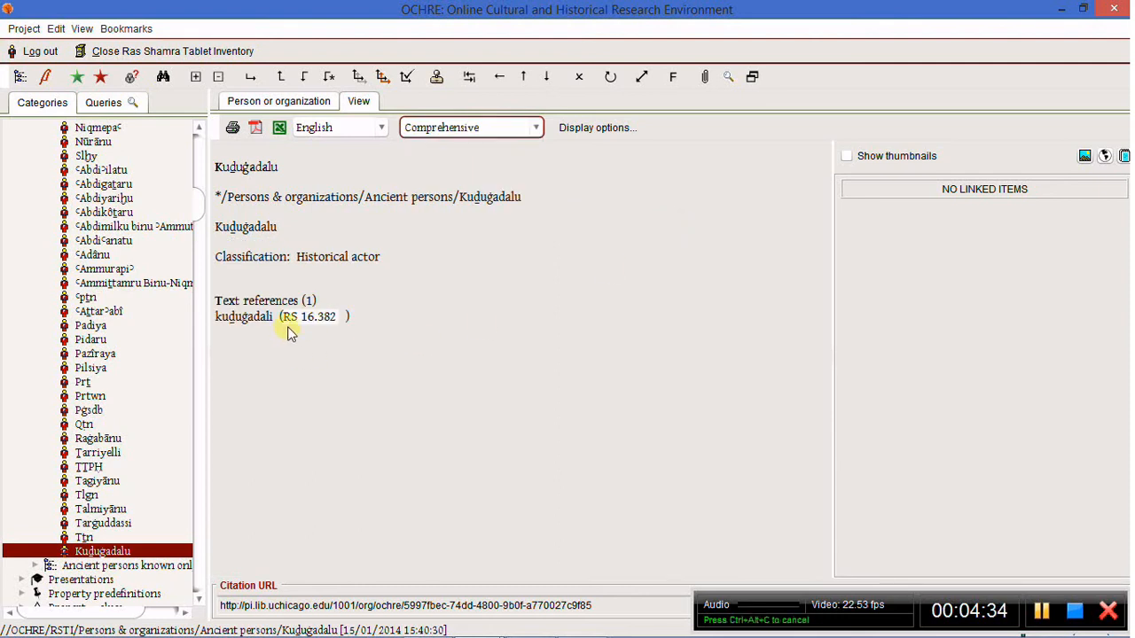
View the Ṯarriyelli record under Ancient persons and examine its properties, periods, cross-references and text references
scroll(94, 376, down, 2)
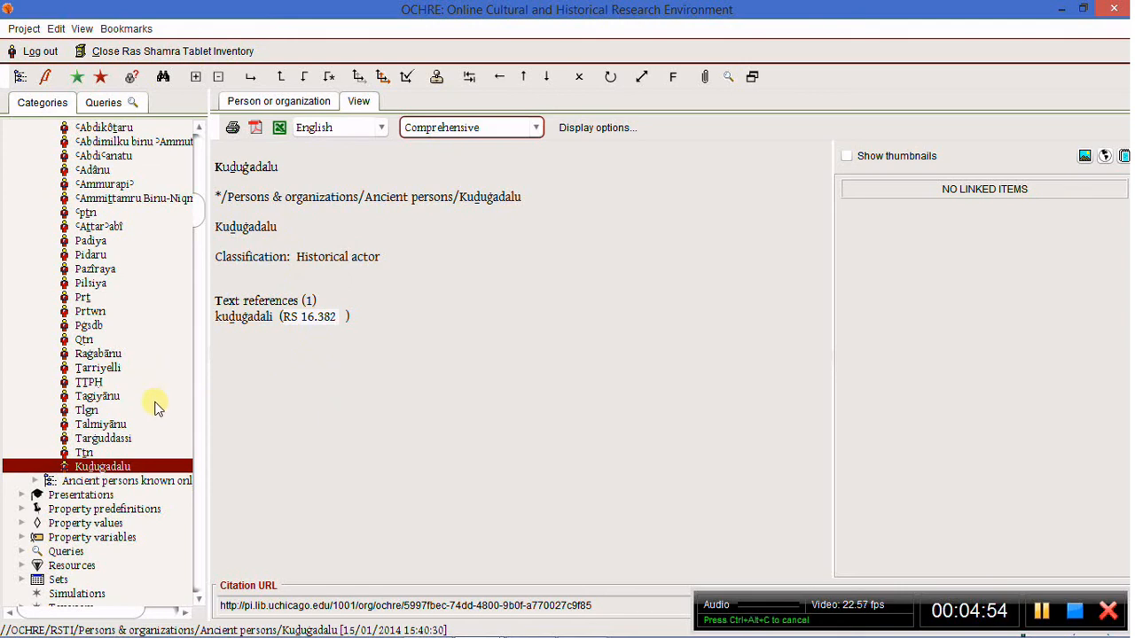
click(114, 370)
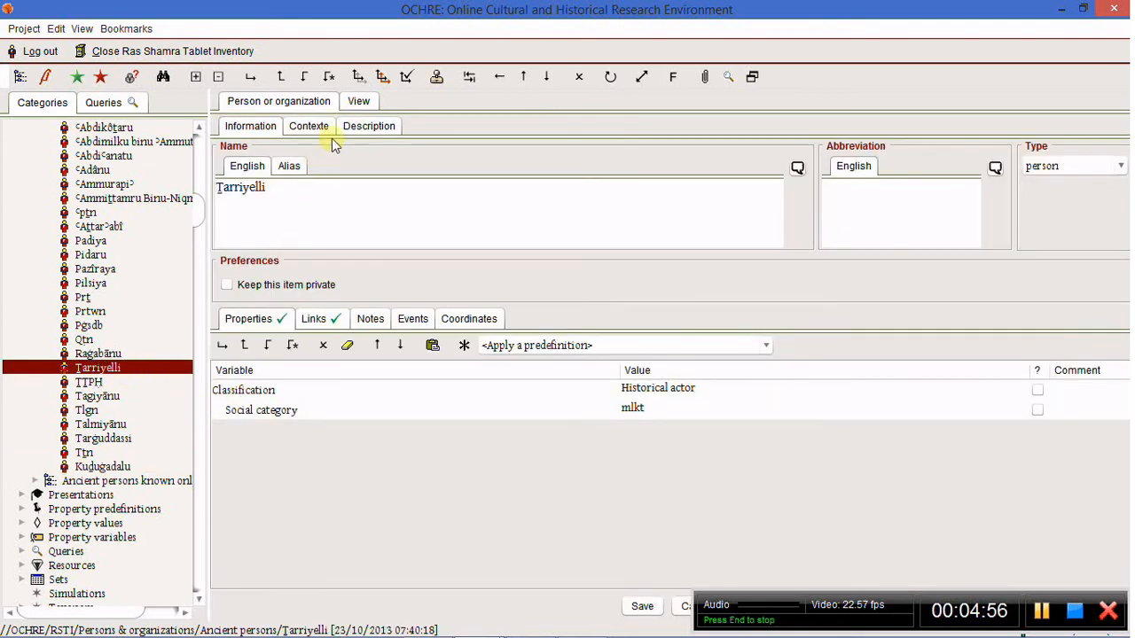
click(359, 102)
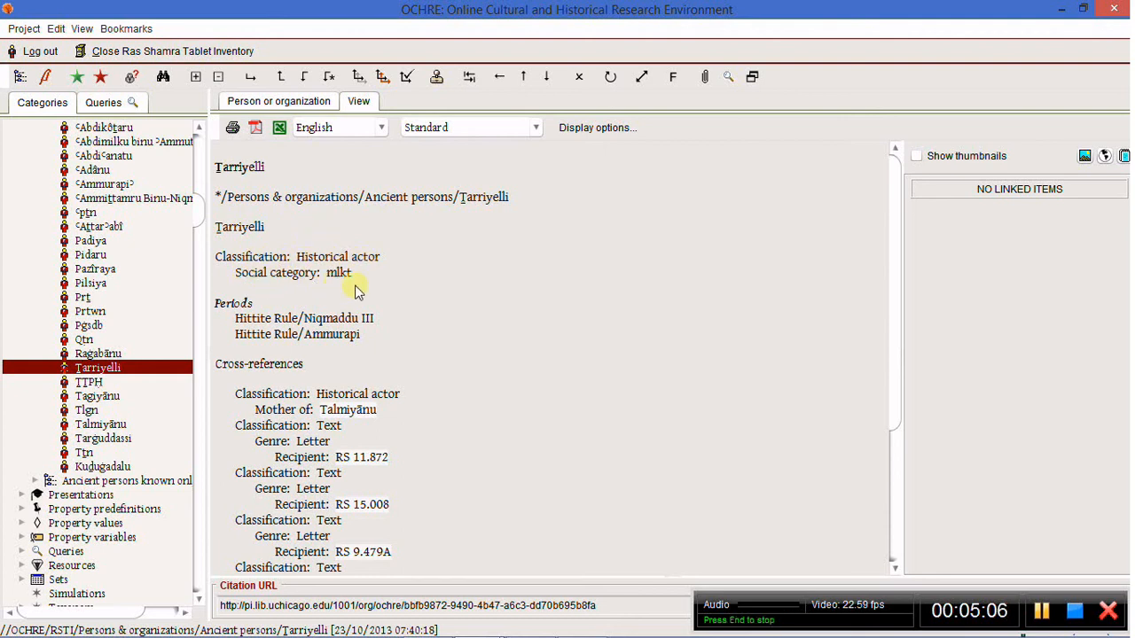
scroll(459, 293, down, 3)
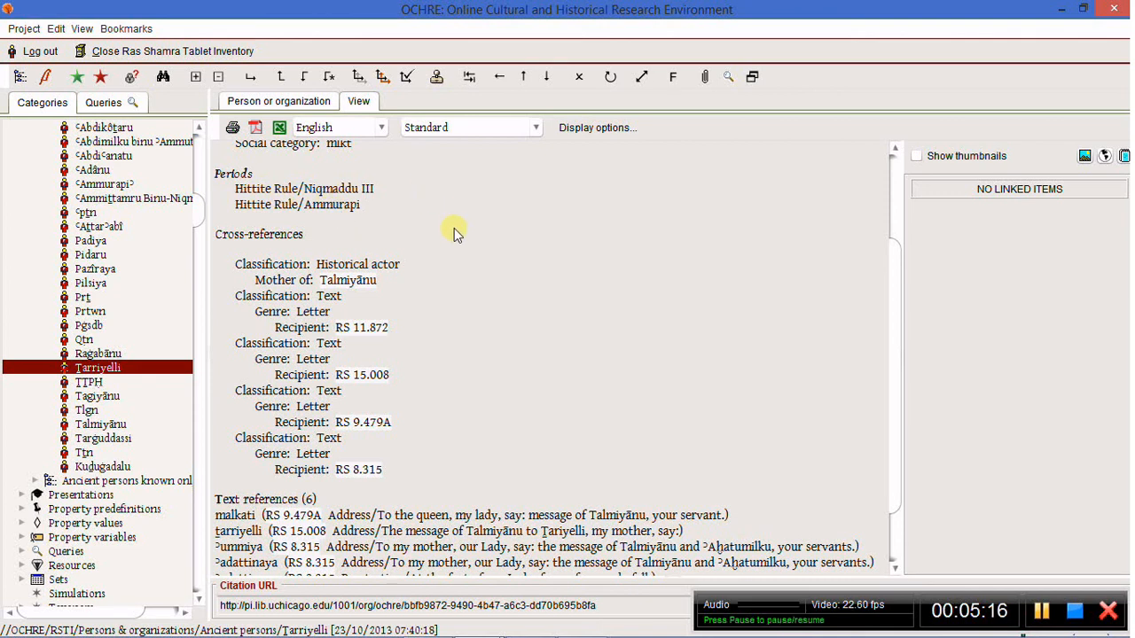
scroll(456, 227, down, 3)
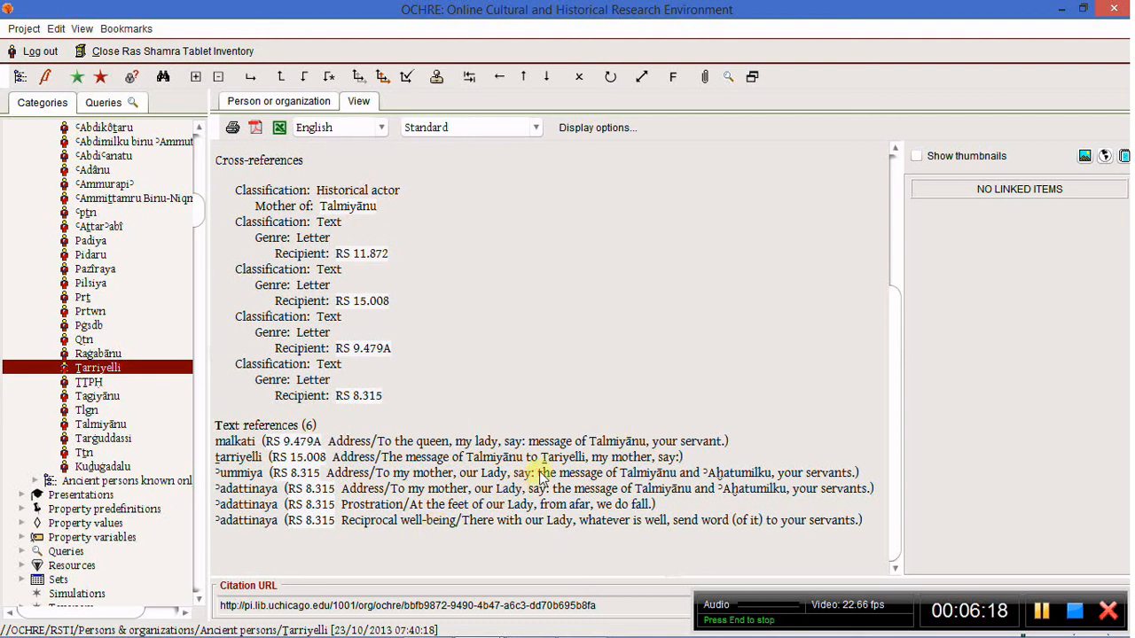
scroll(505, 436, up, 4)
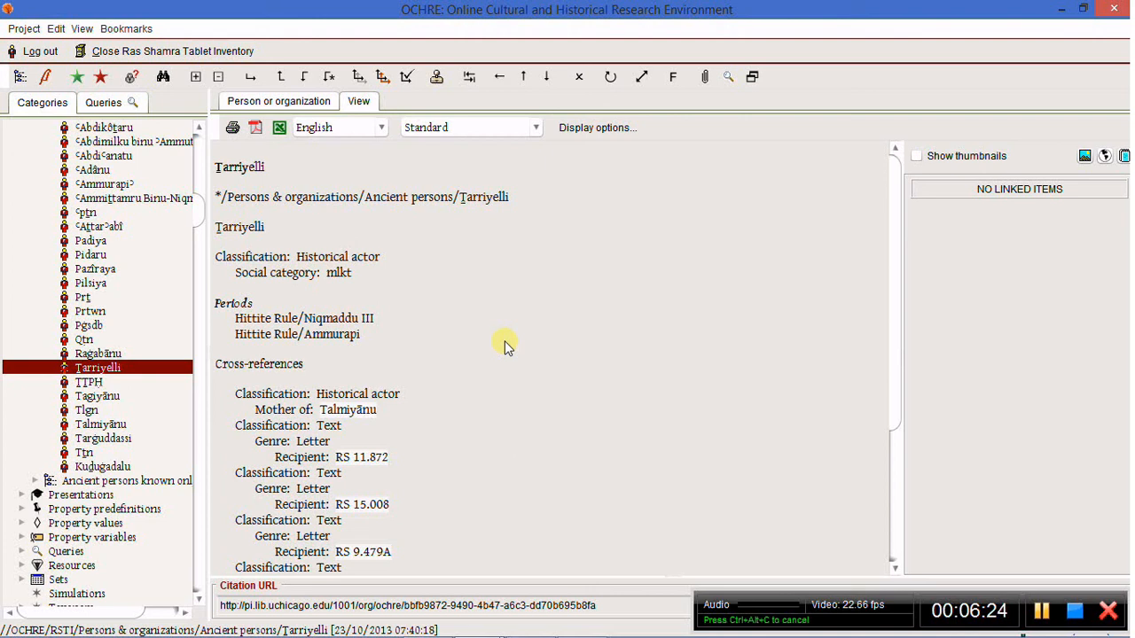
scroll(486, 323, down, 4)
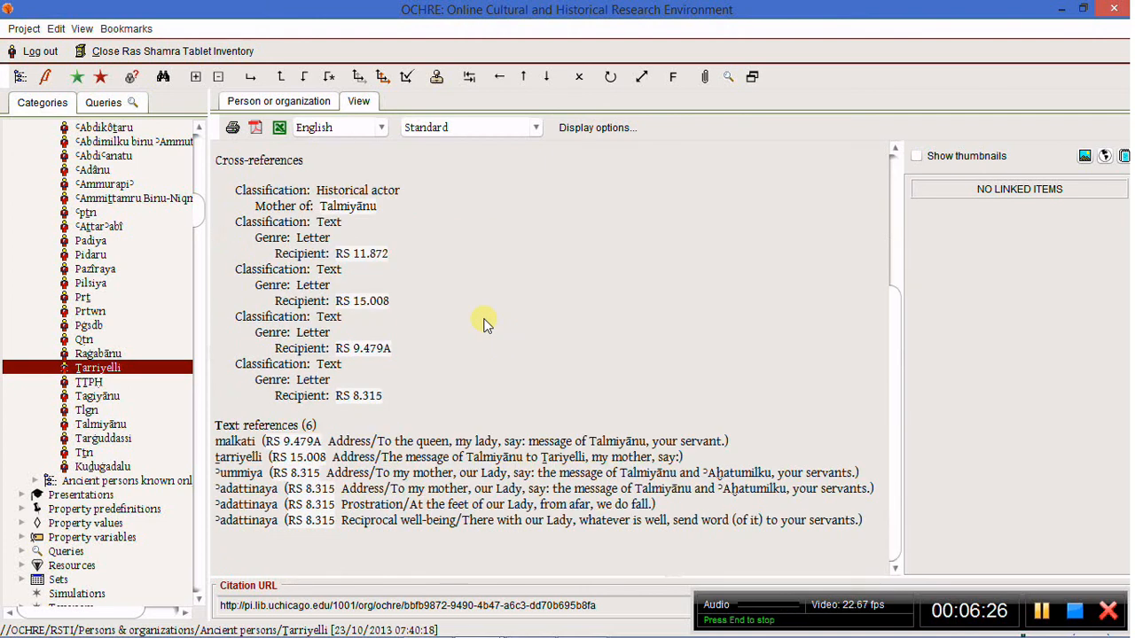